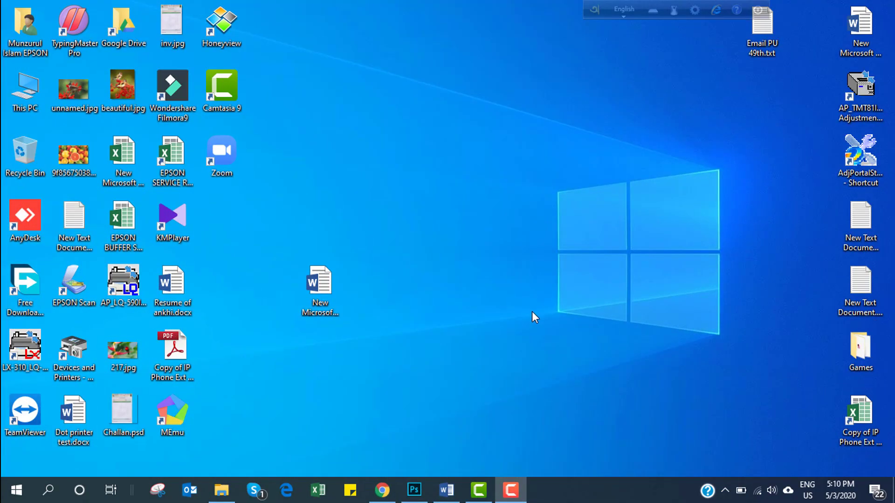
- Restore Chrome on the Avro Keyboard 5.6.0 download page and scroll through it
{"action": "left_click", "coordinate": [382, 490]}
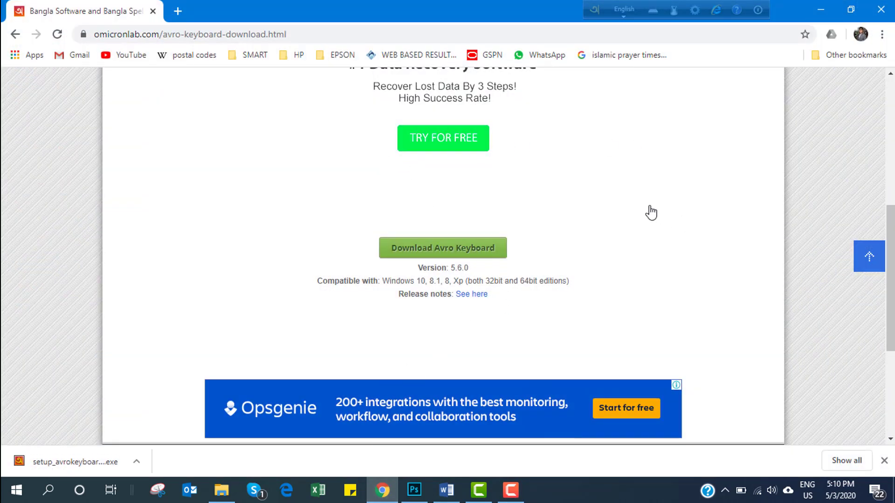
{"action": "scroll", "coordinate": [431, 140], "scroll_direction": "up", "scroll_amount": 7}
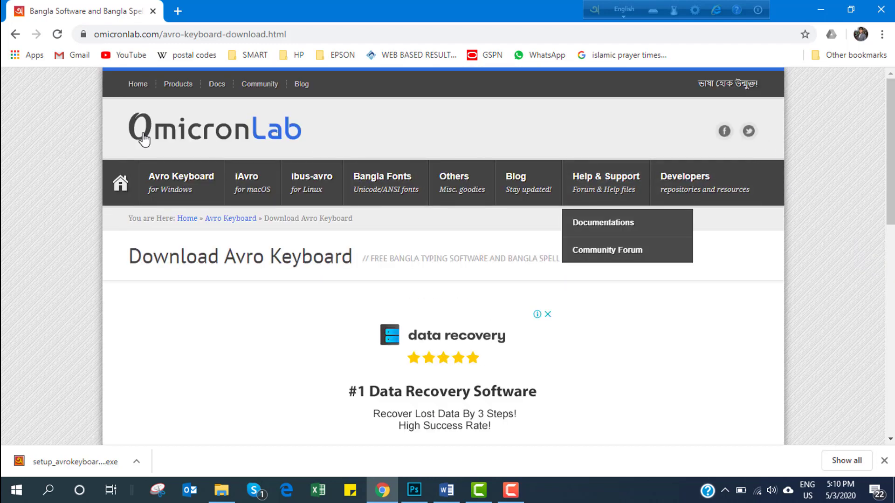
{"action": "scroll", "coordinate": [419, 261], "scroll_direction": "down", "scroll_amount": 5}
{"action": "scroll", "coordinate": [373, 206], "scroll_direction": "down", "scroll_amount": 5}
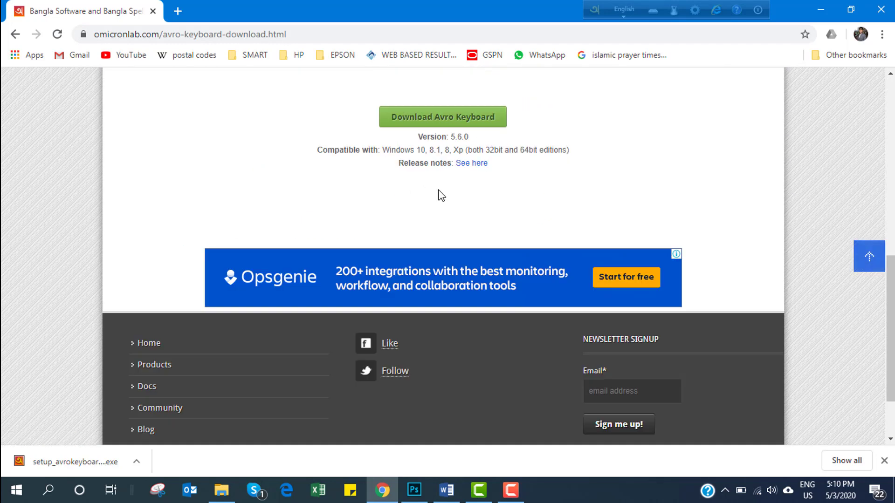
{"action": "scroll", "coordinate": [429, 220], "scroll_direction": "up", "scroll_amount": 3}
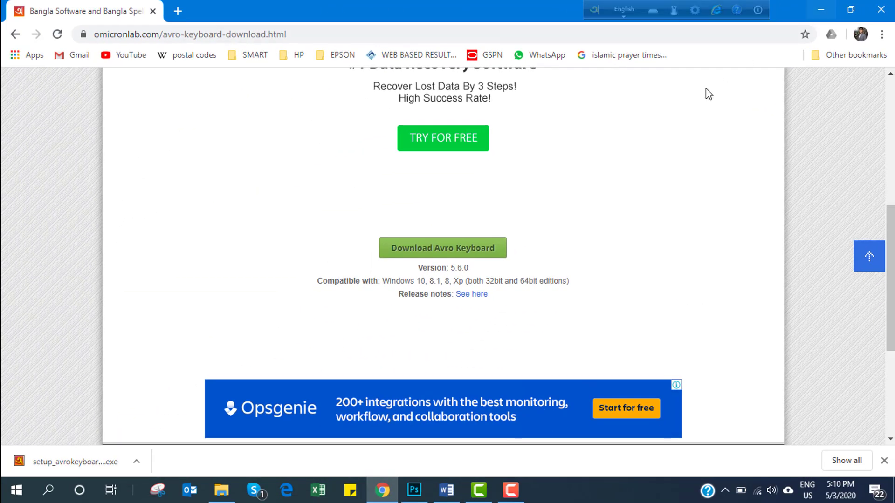
- Minimize Chrome, bring Photoshop to the front and switch Avro input to Bangla
{"action": "left_click", "coordinate": [821, 10]}
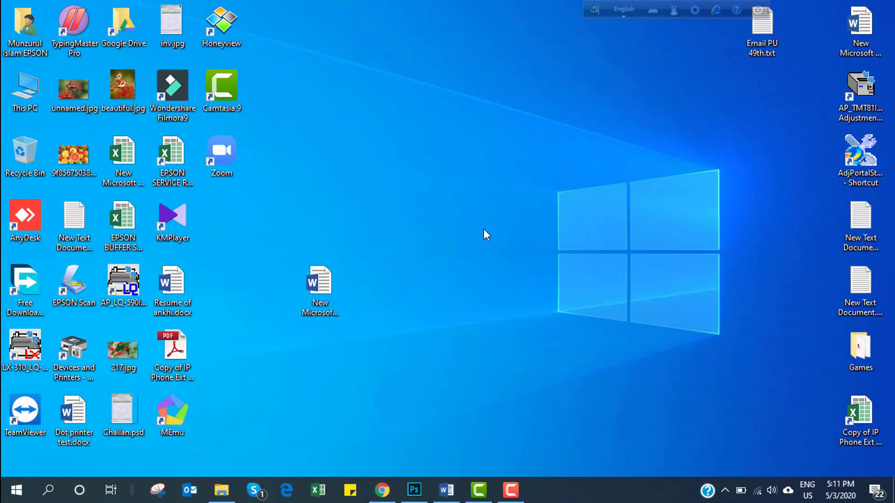
{"action": "left_click", "coordinate": [410, 493]}
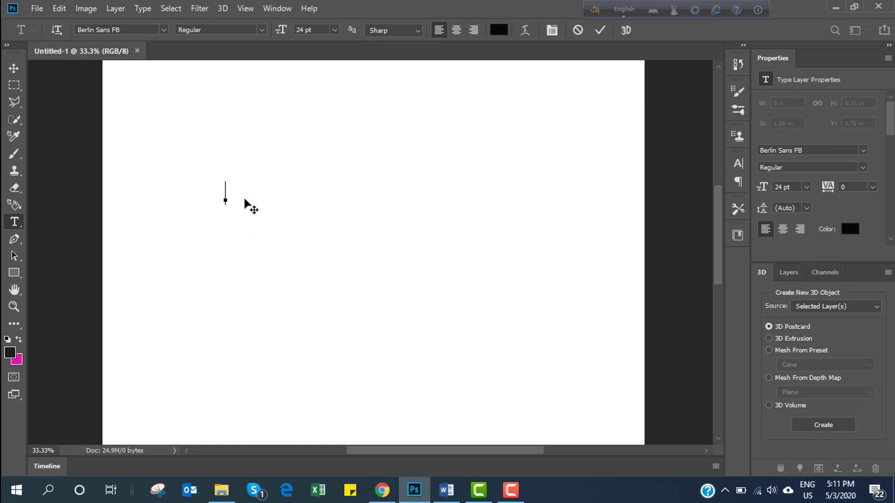
{"action": "left_click", "coordinate": [625, 9]}
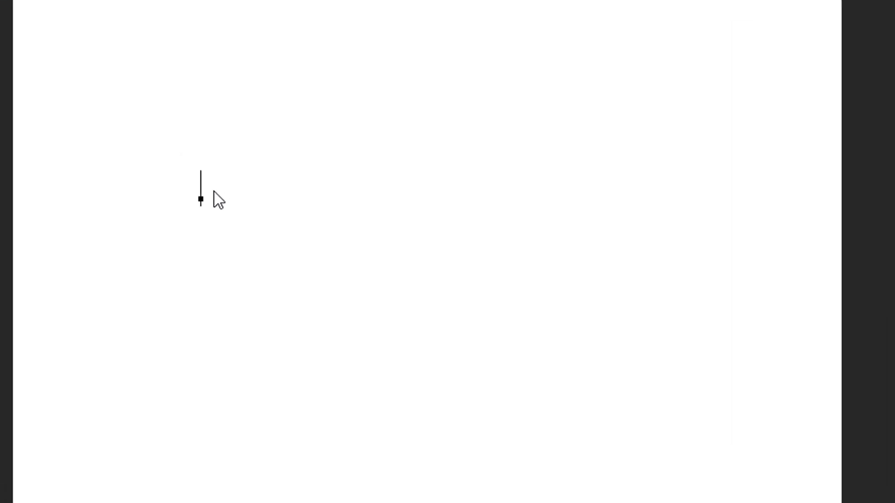
- Type আমার সোনার বাংলা on the canvas, correcting বাংলা from the Avro suggestions
{"action": "type", "text": "আমার"}
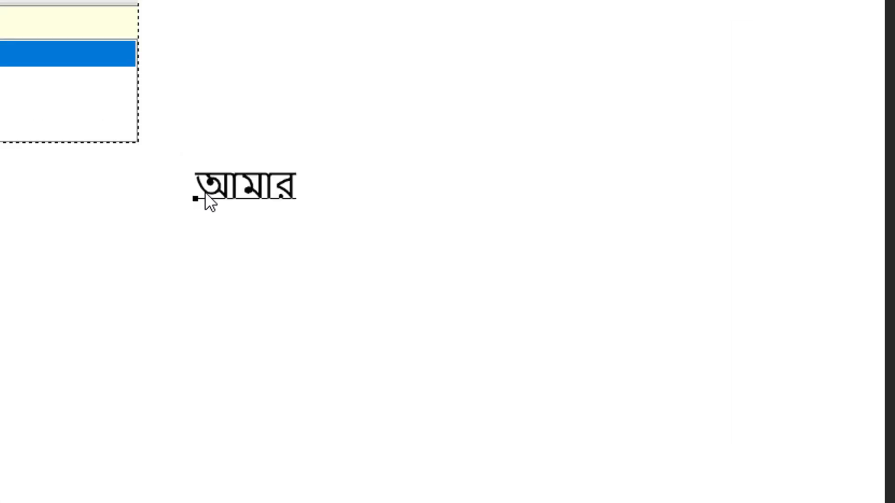
{"action": "key", "text": "space"}
{"action": "type", "text": "সোনা"}
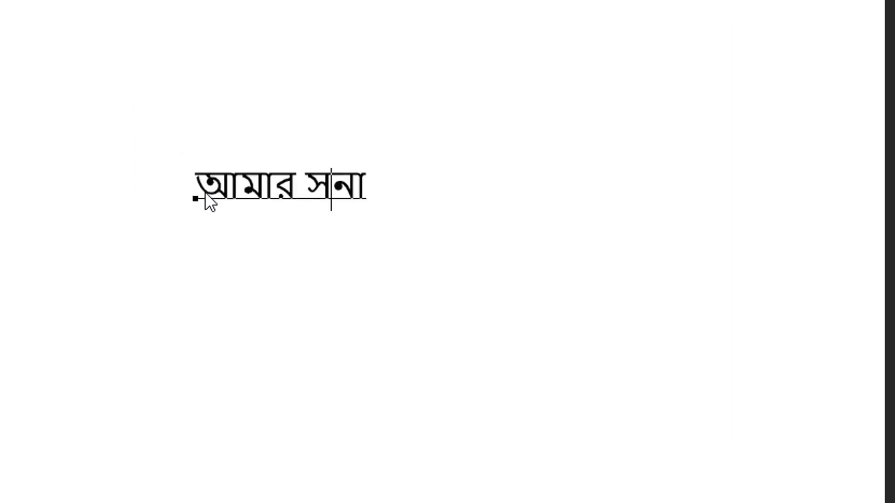
{"action": "type", "text": "র বাণ"}
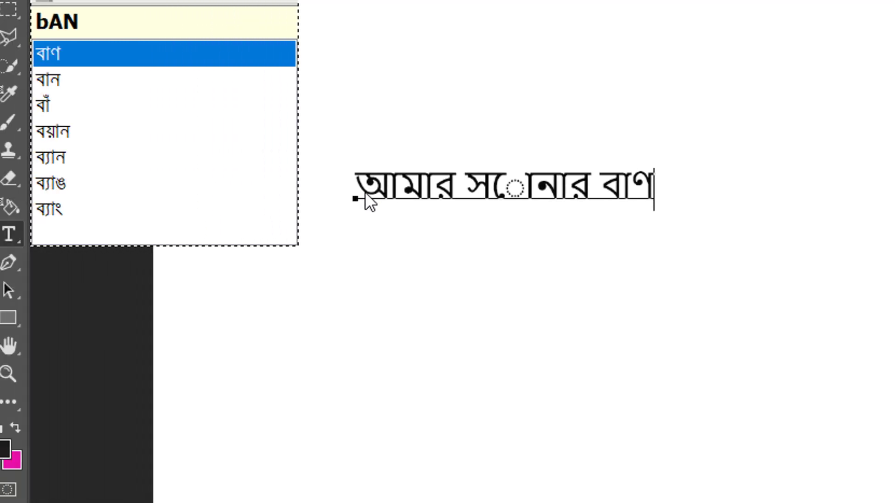
{"action": "type", "text": "GLA"}
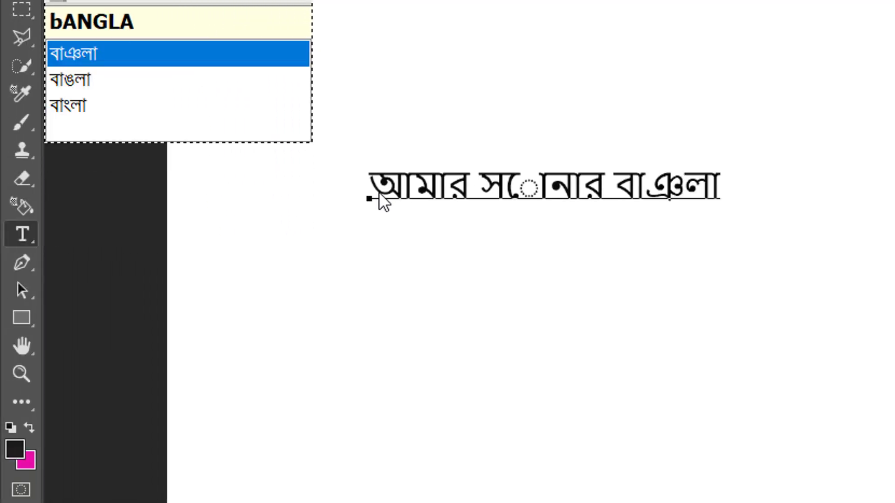
{"action": "key", "text": "BackSpace"}
{"action": "key", "text": "BackSpace"}
{"action": "key", "text": "BackSpace"}
{"action": "key", "text": "BackSpace"}
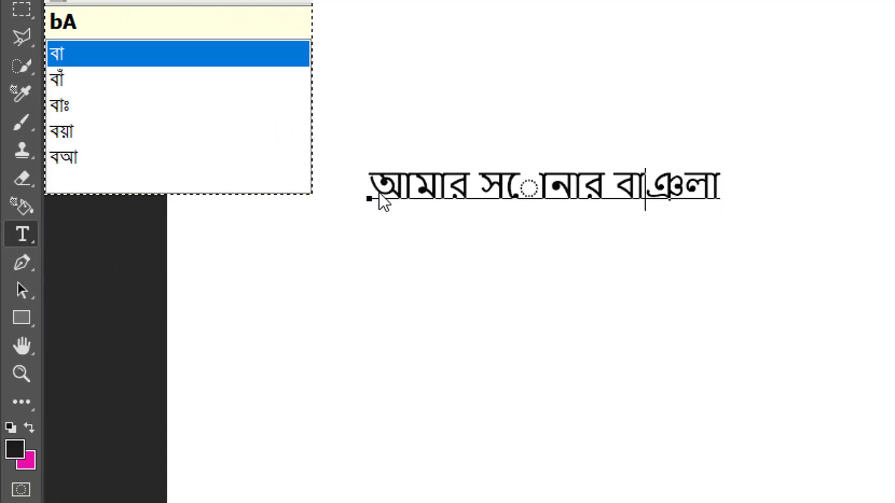
{"action": "key", "text": "BackSpace"}
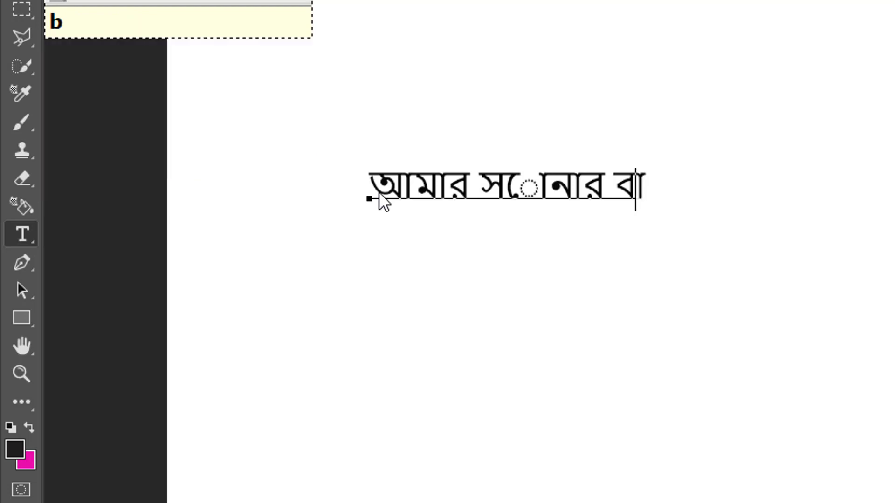
{"action": "key", "text": "BackSpace"}
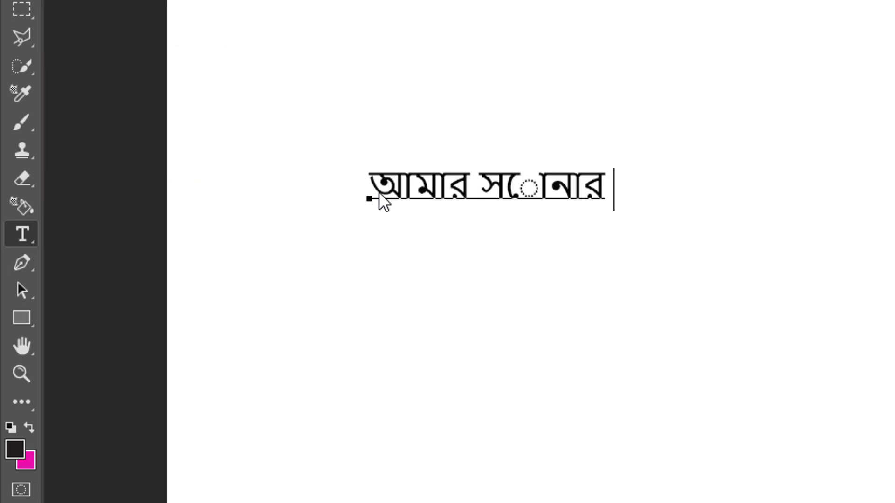
{"action": "type", "text": "BANGLA"}
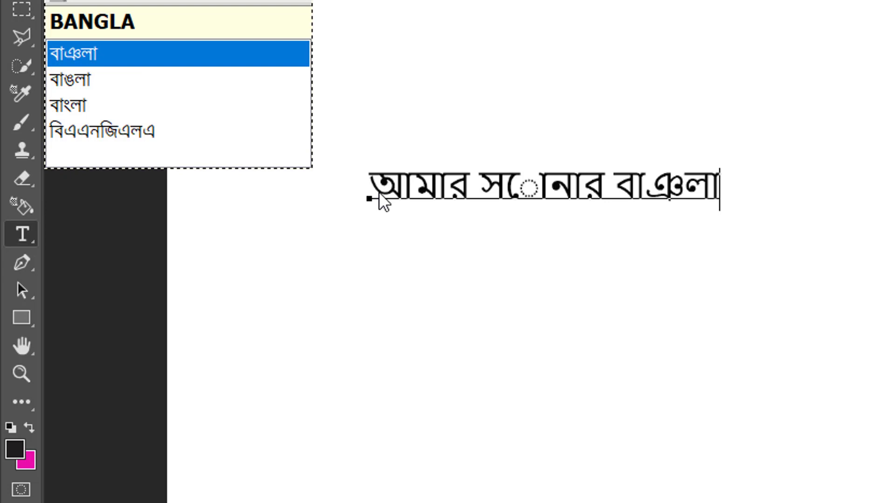
{"action": "key", "text": "Down"}
{"action": "key", "text": "Down"}
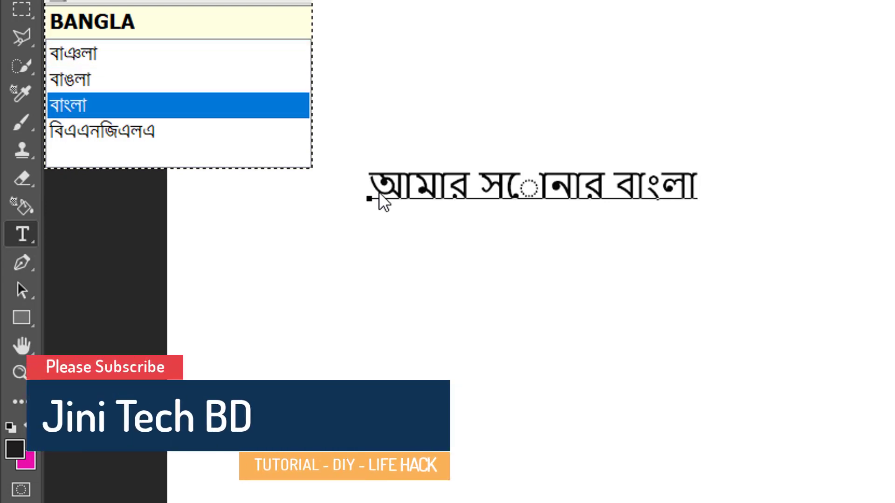
- Erase the mis-rendered Bangla words, leaving only the letter আ
{"action": "type", "text": "BN"}
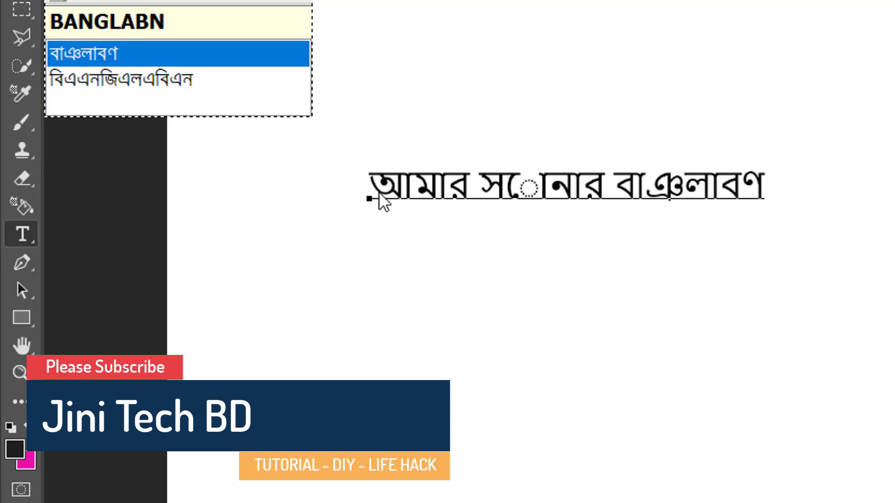
{"action": "key", "text": "BackSpace"}
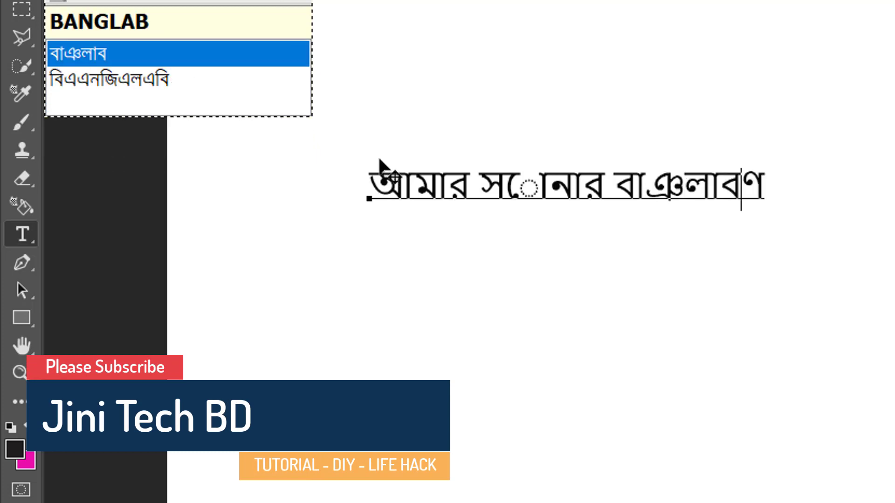
{"action": "key", "text": "BackSpace"}
{"action": "key", "text": "BackSpace"}
{"action": "key", "text": "BackSpace"}
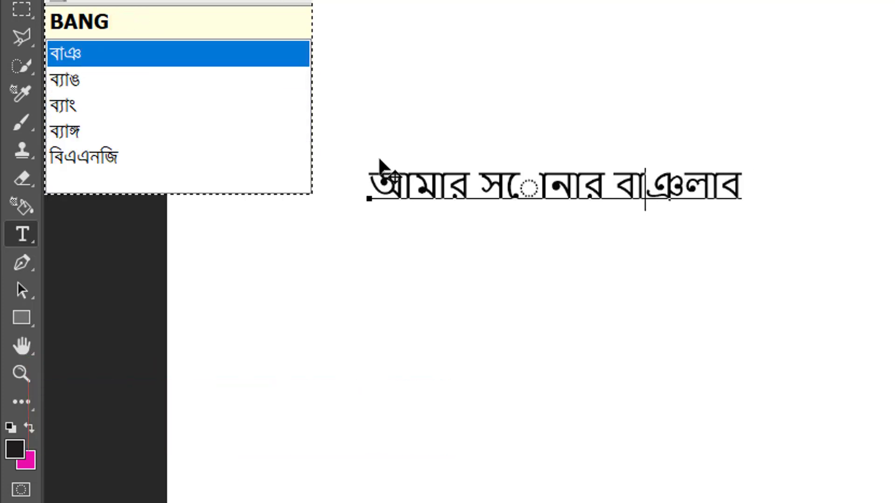
{"action": "key", "text": "BackSpace"}
{"action": "key", "text": "BackSpace"}
{"action": "key", "text": "BackSpace"}
{"action": "key", "text": "Left"}
{"action": "key", "text": "Right"}
{"action": "key", "text": "Left"}
{"action": "key", "text": "Left"}
{"action": "key", "text": "ctrl+Delete"}
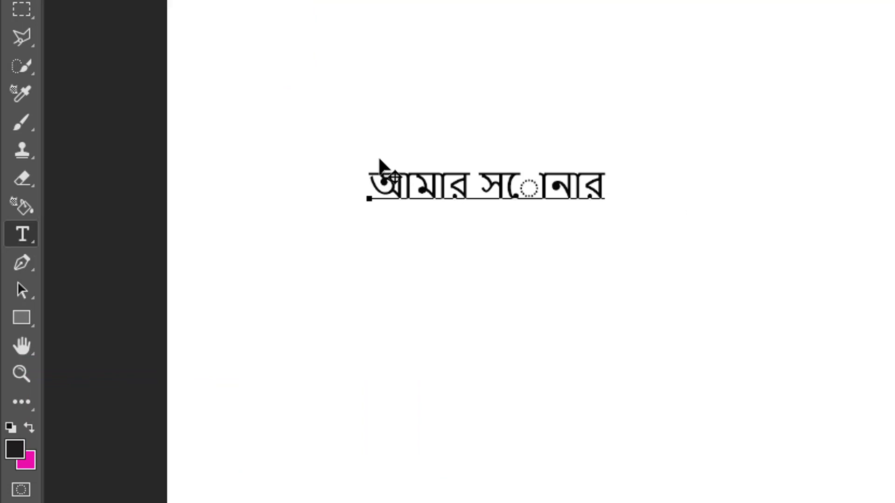
{"action": "key", "text": "Left"}
{"action": "key", "text": "Left"}
{"action": "key", "text": "Delete"}
{"action": "key", "text": "Delete"}
{"action": "key", "text": "Left"}
{"action": "key", "text": "Left"}
{"action": "key", "text": "Left"}
{"action": "key", "text": "Left"}
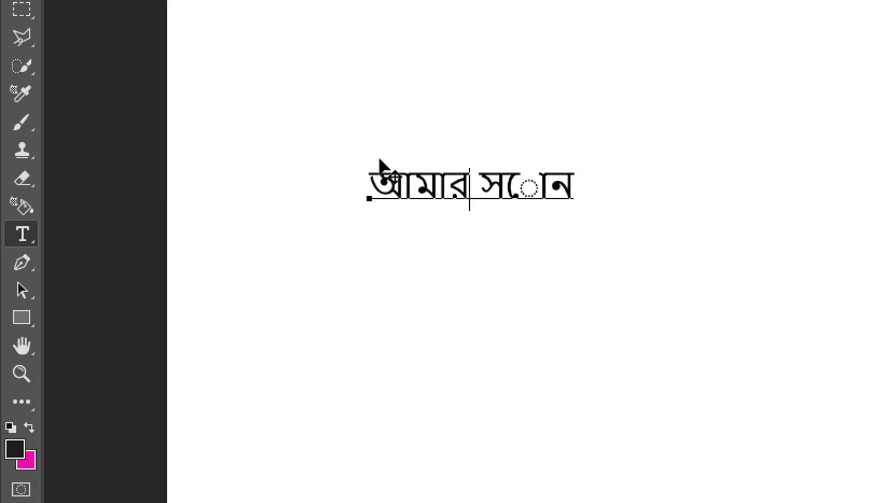
{"action": "key", "text": "Left"}
{"action": "key", "text": "Left"}
{"action": "key", "text": "ctrl+Delete"}
{"action": "key", "text": "ctrl+Delete"}
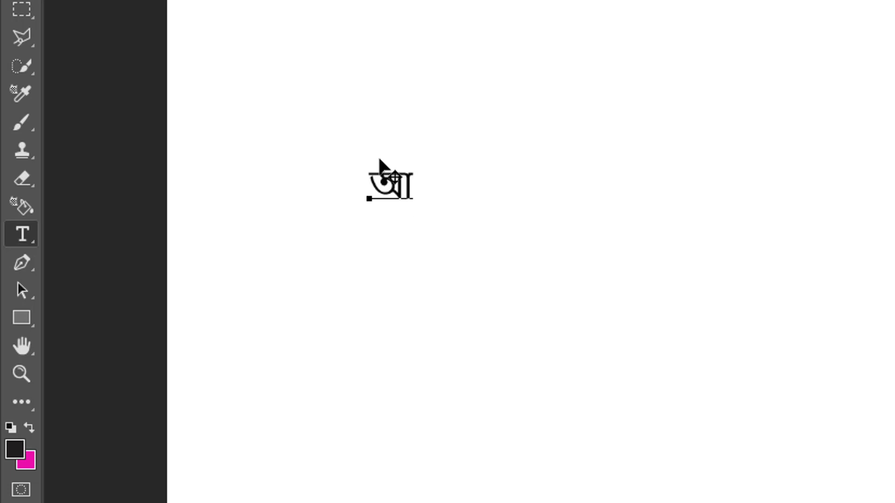
- Type 'ALLAH SORBOSOKTIMAN' and accept the সর্বশক্তিমান suggestion after the leftover আ
{"action": "type", "text": "ALL"}
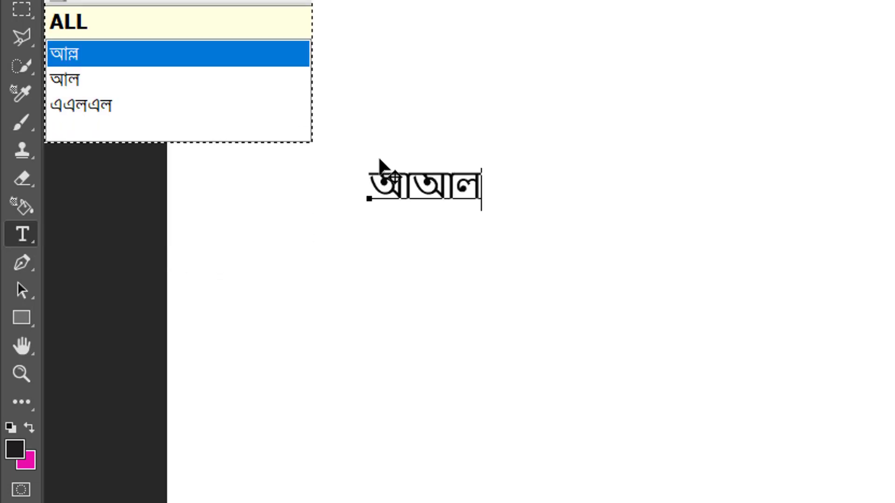
{"action": "type", "text": "AH"}
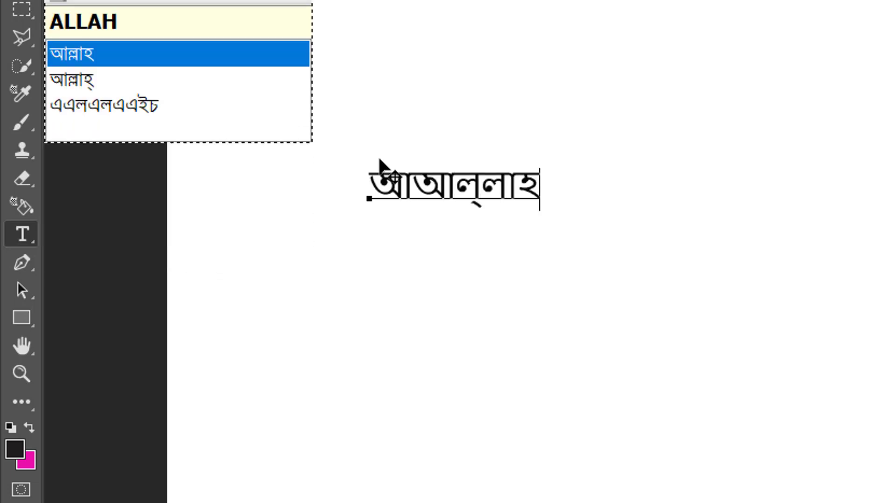
{"action": "type", "text": " S"}
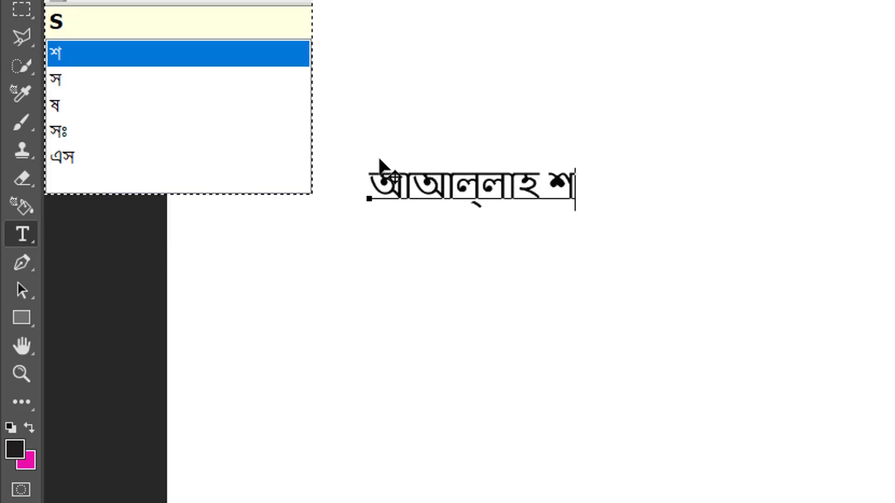
{"action": "type", "text": "ORBO"}
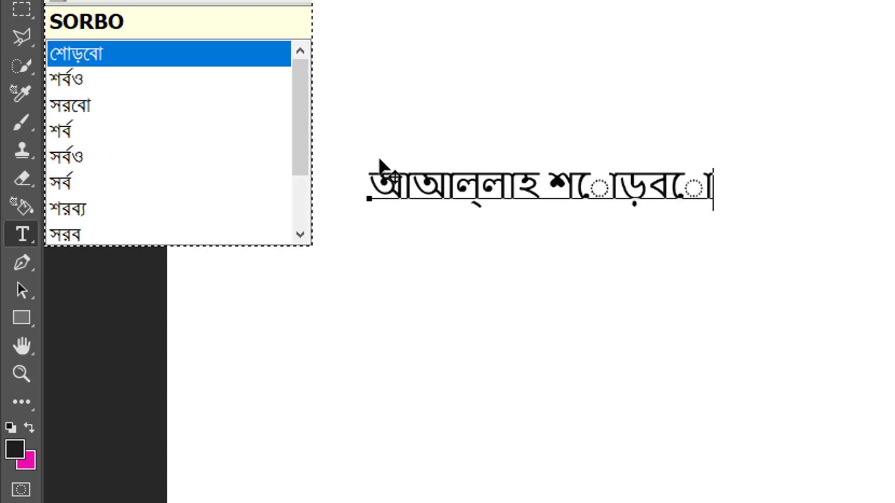
{"action": "type", "text": "SOKTIMA"}
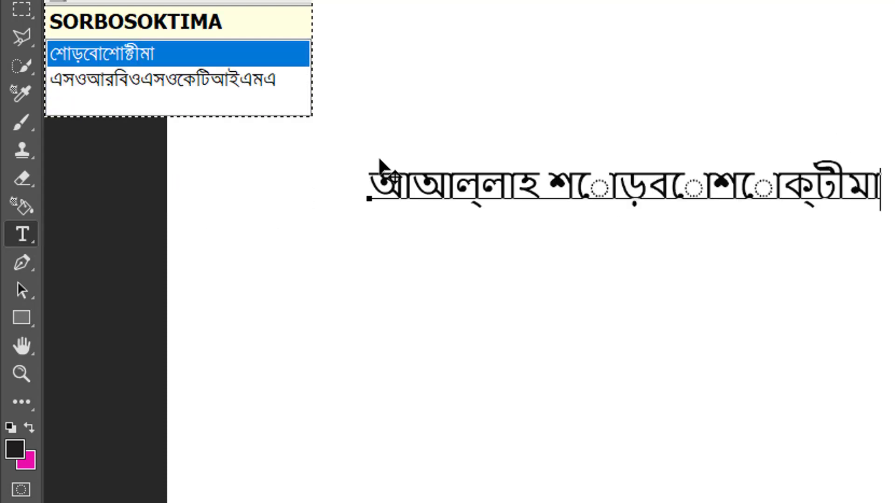
{"action": "type", "text": "N"}
{"action": "key", "text": "Down"}
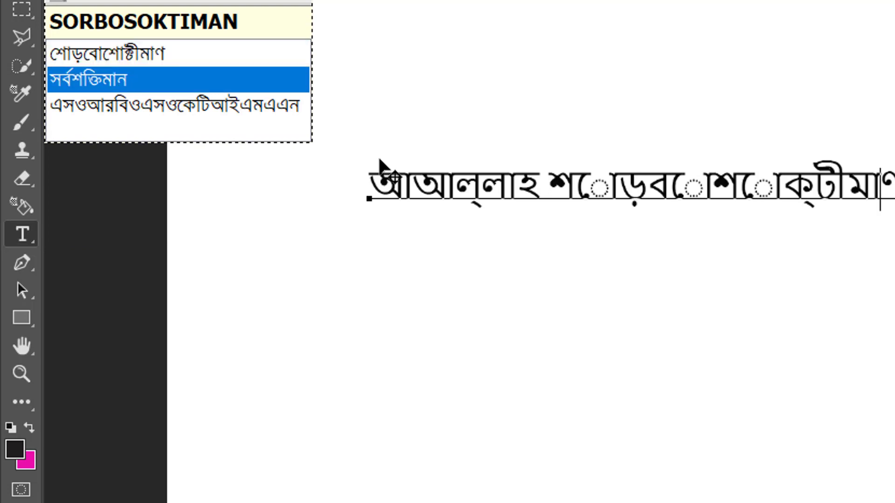
{"action": "key", "text": "Left"}
{"action": "key", "text": "Left"}
{"action": "key", "text": "Left"}
{"action": "key", "text": "Left"}
{"action": "key", "text": "Left"}
{"action": "key", "text": "Left"}
{"action": "key", "text": "Left"}
{"action": "key", "text": "Left"}
{"action": "key", "text": "Left"}
{"action": "key", "text": "Return"}
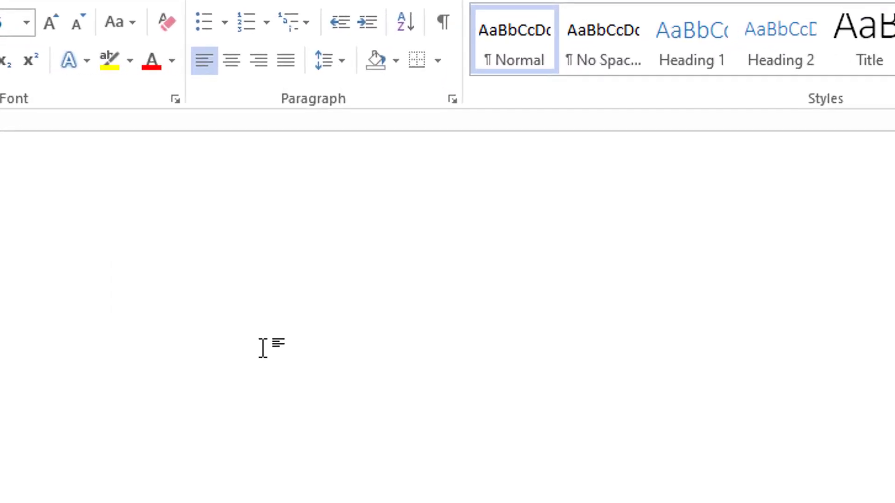
- Type আল্লাহ সর্বশক্তিমান in Word via Avro phonetic, then return to Photoshop
{"action": "type", "text": "ALLAH"}
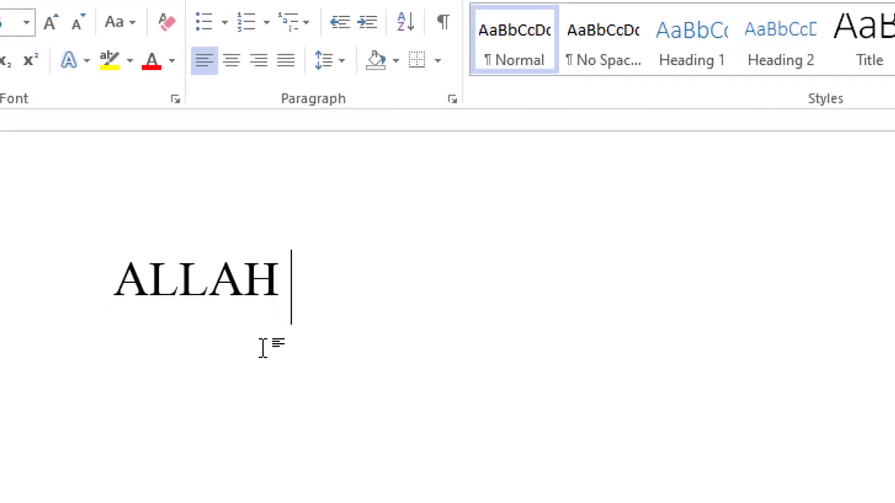
{"action": "key", "text": "BackSpace"}
{"action": "key", "text": "BackSpace"}
{"action": "key", "text": "BackSpace"}
{"action": "key", "text": "BackSpace"}
{"action": "key", "text": "BackSpace"}
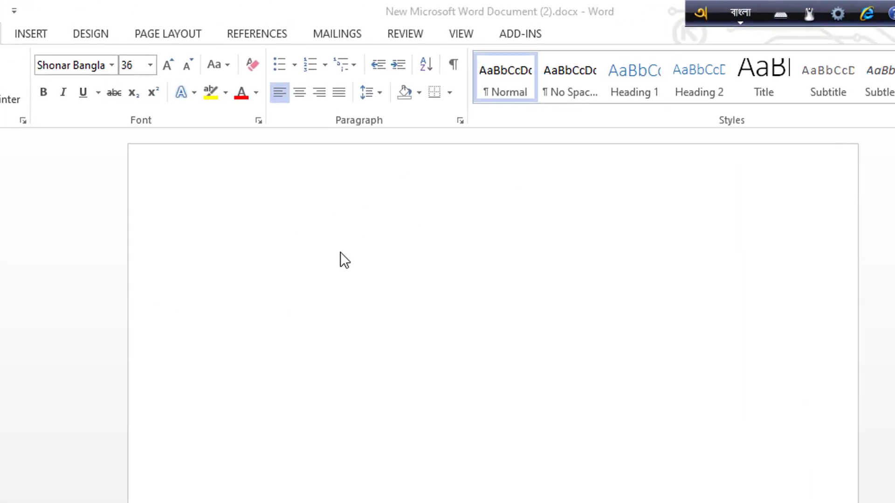
{"action": "type", "text": "ALLAH"}
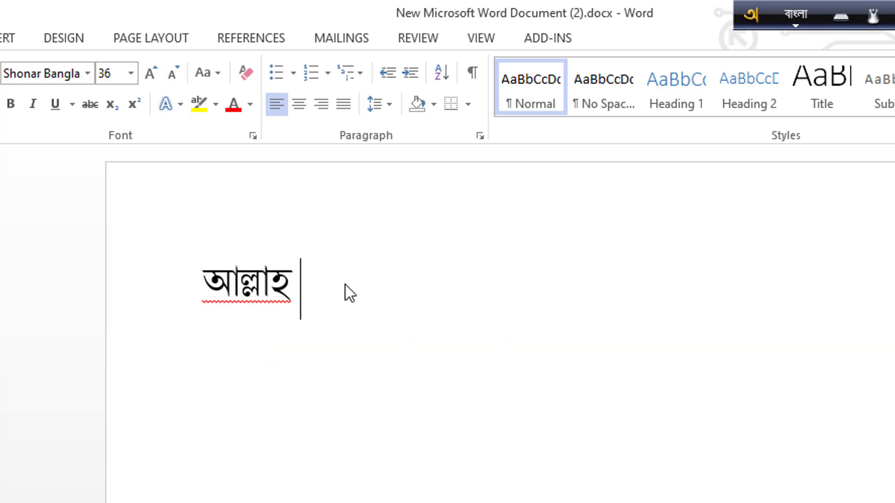
{"action": "type", "text": " sorboso"}
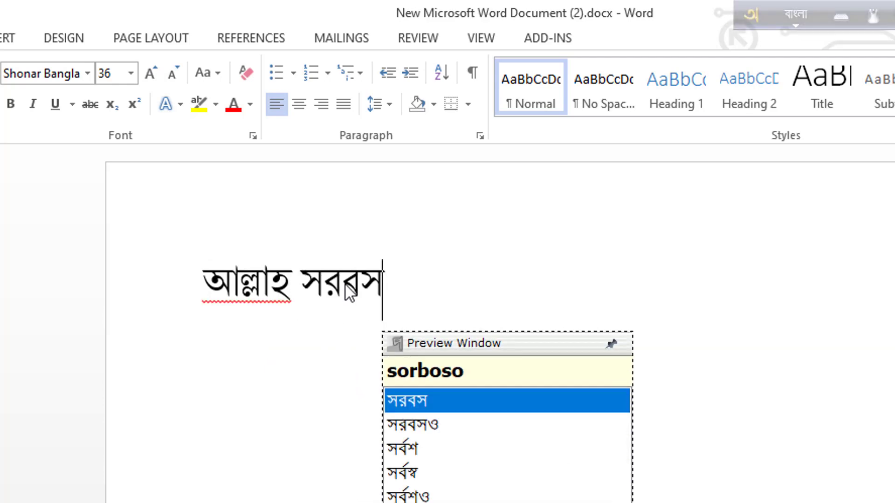
{"action": "type", "text": "ktiman"}
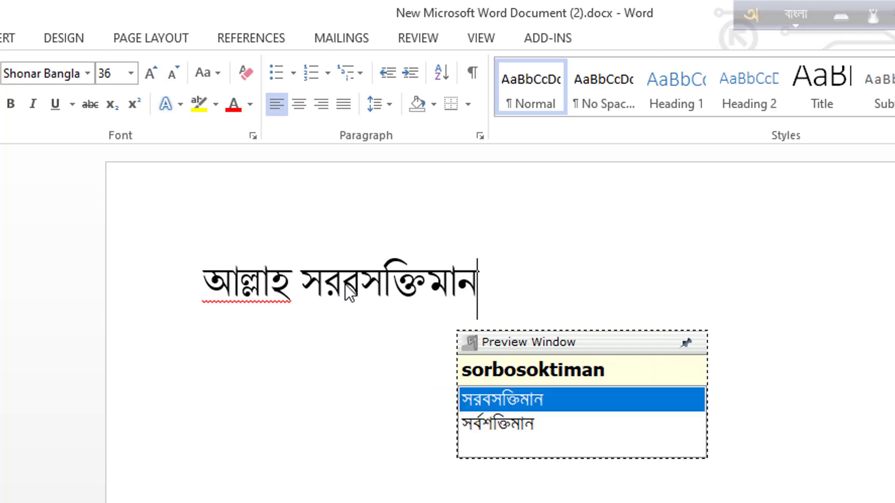
{"action": "key", "text": "Down"}
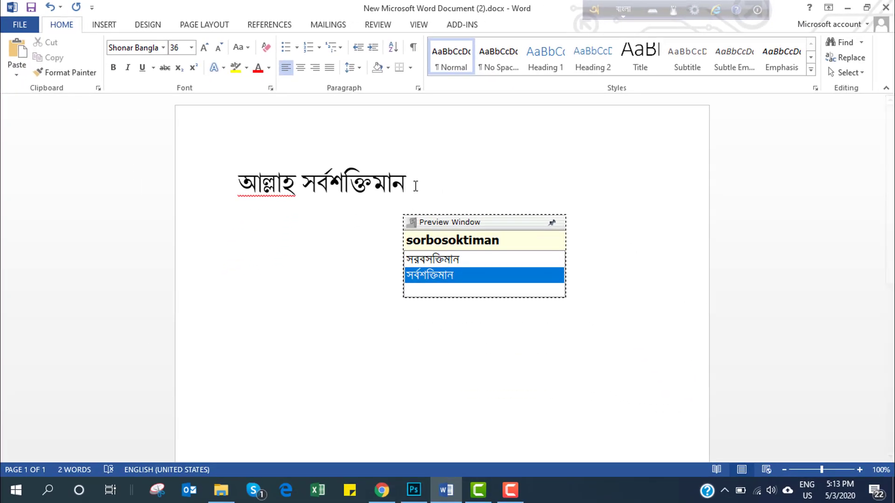
{"action": "left_click", "coordinate": [414, 490]}
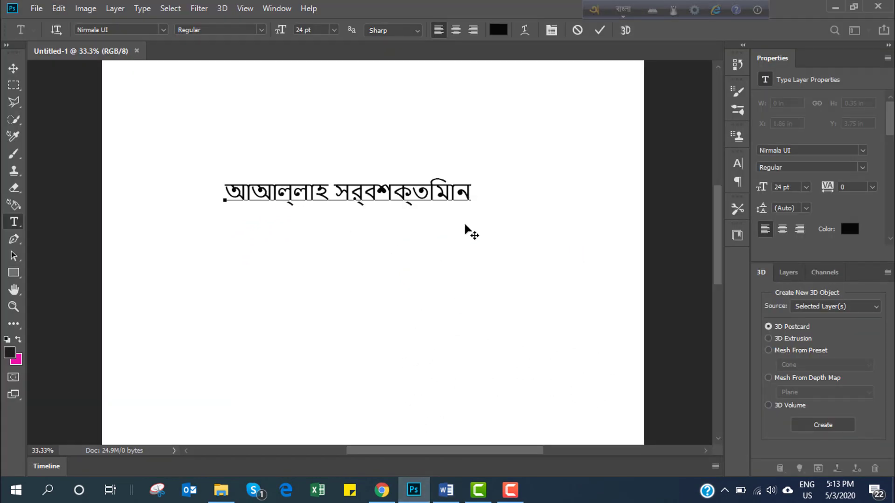
- In Avro's Unicode to Bijoy converter, type 'allah sorbosoktiman .' and convert it to Bijoy
{"action": "left_click", "coordinate": [695, 13]}
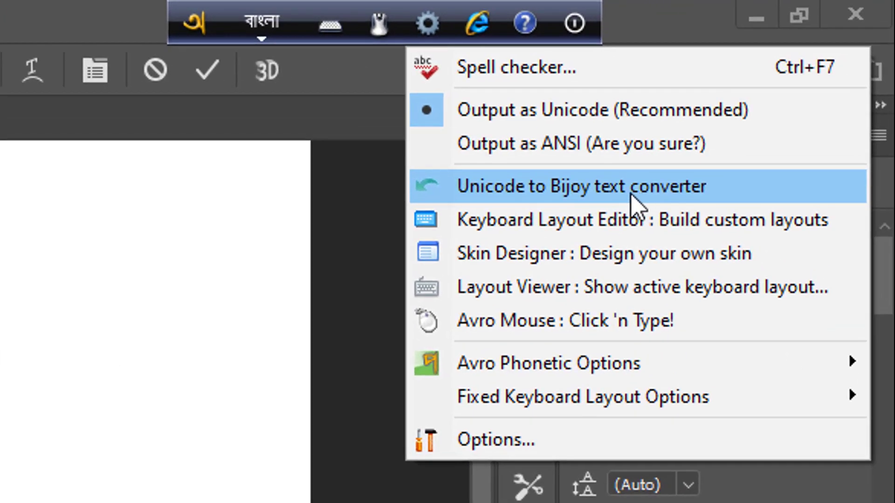
{"action": "left_click", "coordinate": [602, 196]}
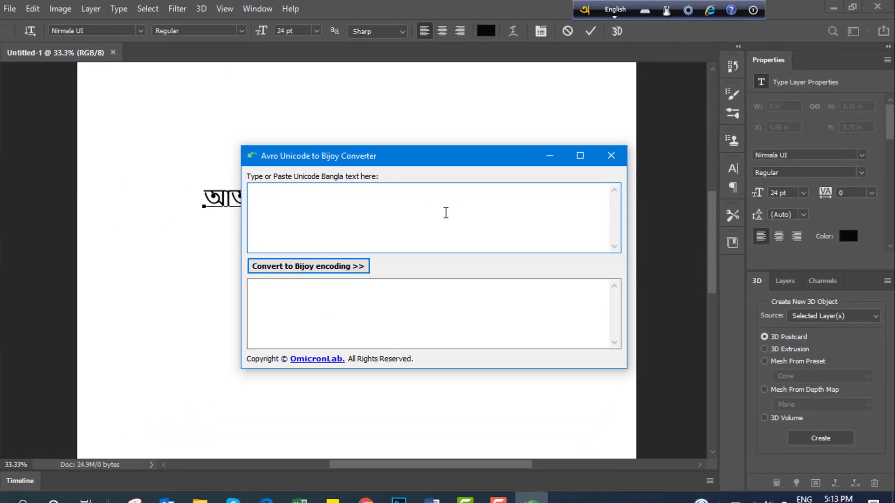
{"action": "left_click_drag", "start_coordinate": [341, 154], "coordinate": [439, 120]}
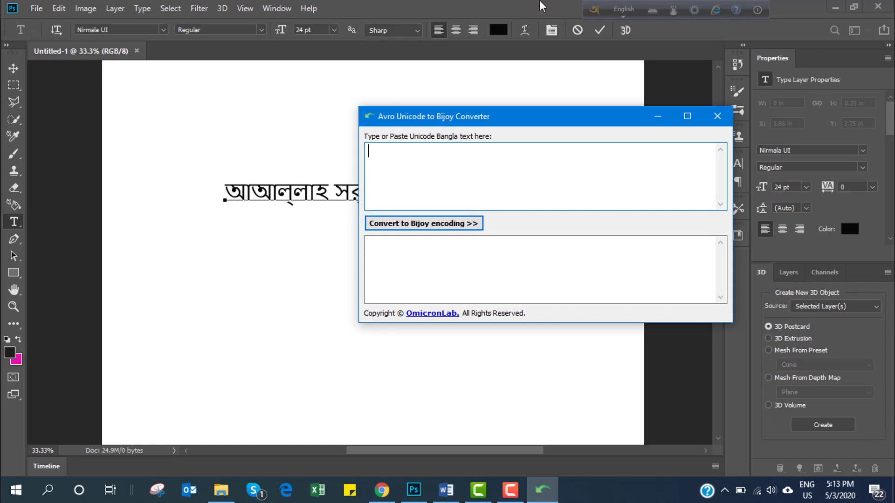
{"action": "left_click", "coordinate": [617, 8]}
{"action": "left_click", "coordinate": [403, 160]}
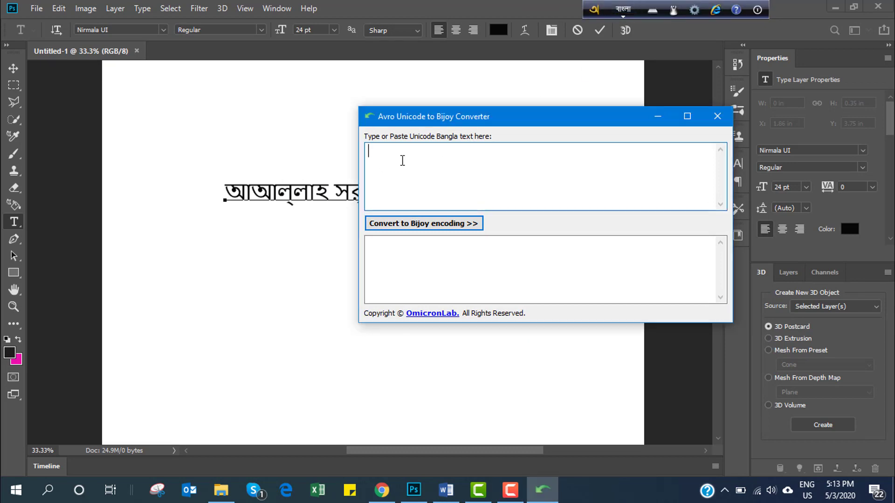
{"action": "type", "text": "alla"}
{"action": "type", "text": "h"}
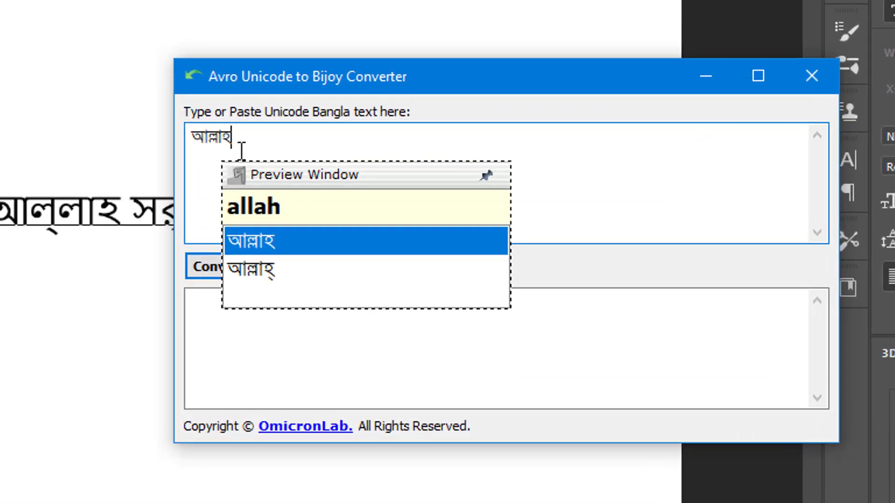
{"action": "type", "text": " sor"}
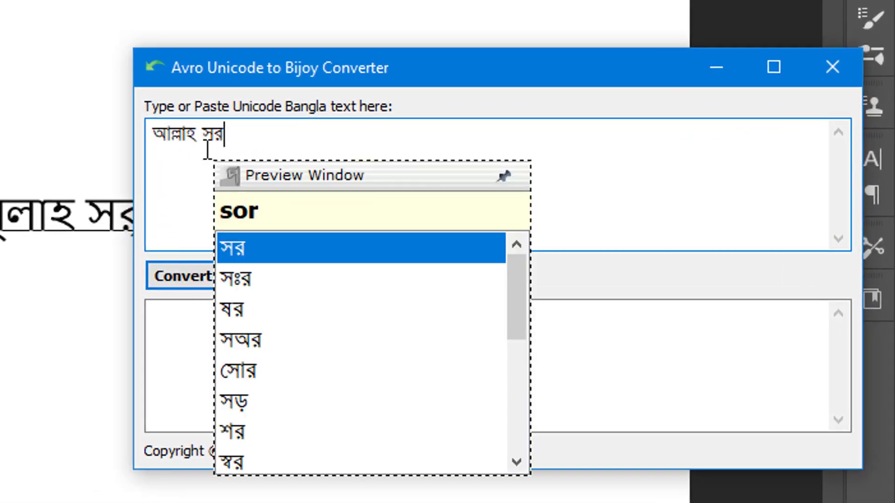
{"action": "type", "text": "bos"}
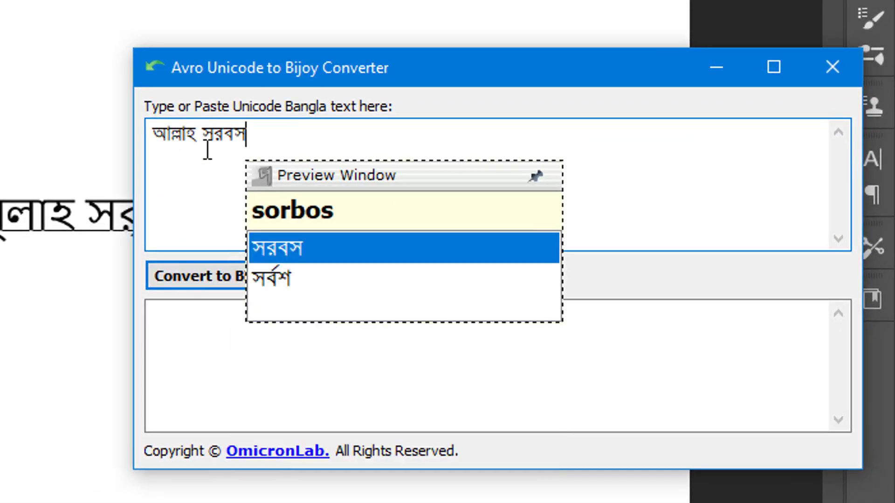
{"action": "type", "text": "oktiman"}
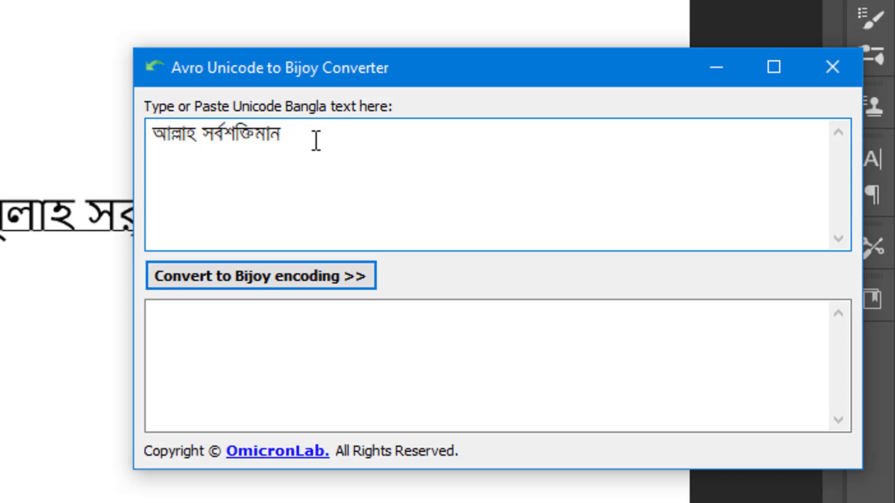
{"action": "type", "text": " ."}
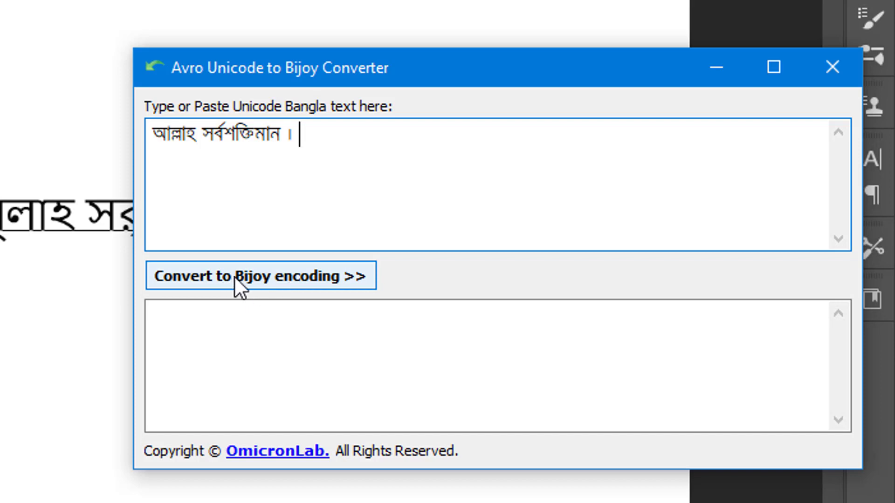
{"action": "left_click", "coordinate": [272, 280]}
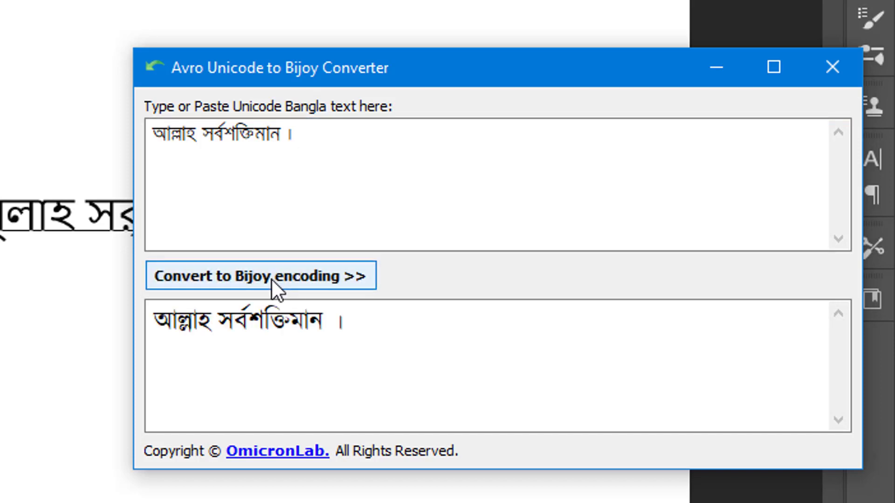
- Copy the Bijoy output and paste it over the Photoshop canvas text line
{"action": "left_click_drag", "start_coordinate": [397, 328], "coordinate": [132, 321]}
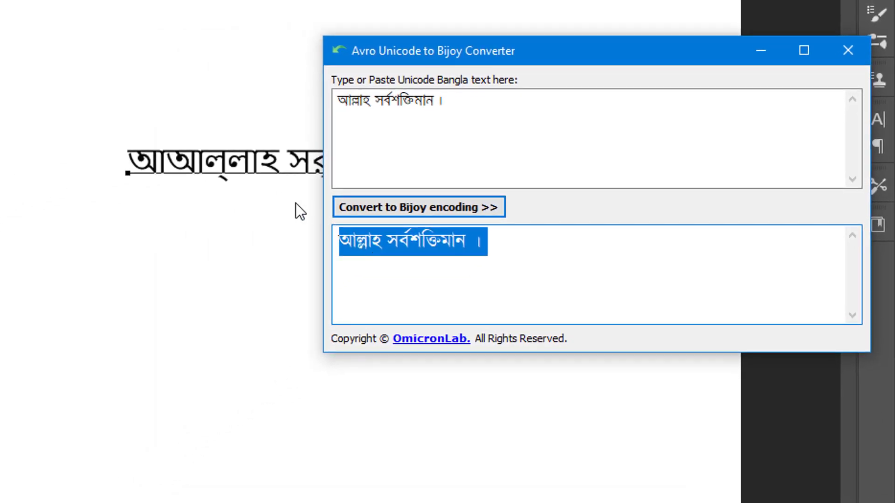
{"action": "left_click", "coordinate": [499, 166]}
{"action": "left_click_drag", "start_coordinate": [498, 165], "coordinate": [80, 151]}
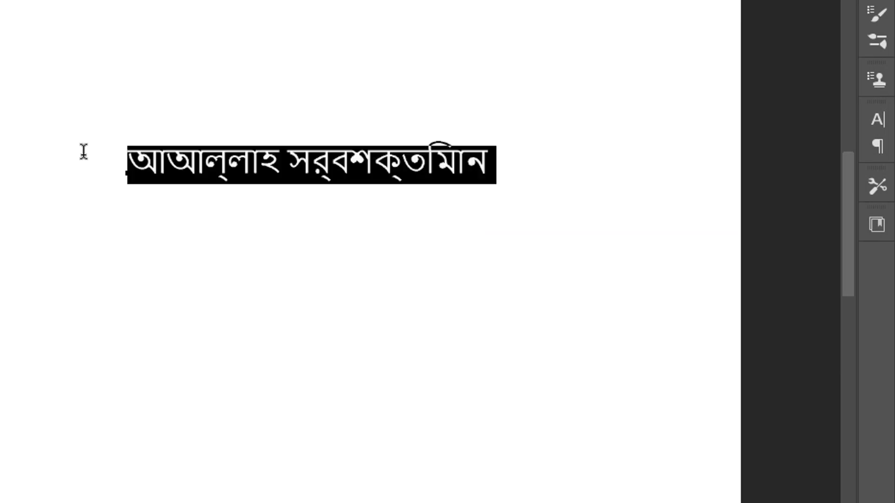
{"action": "type", "text": "Avjvn me©kw³gvb |"}
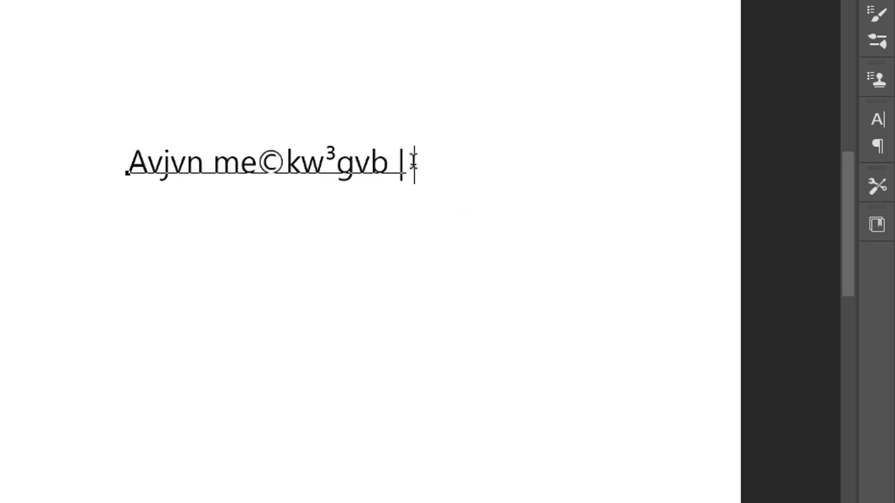
- Set the pasted text to the PinkiyMJ font and move it toward the upper right
{"action": "left_click_drag", "start_coordinate": [413, 166], "coordinate": [68, 156]}
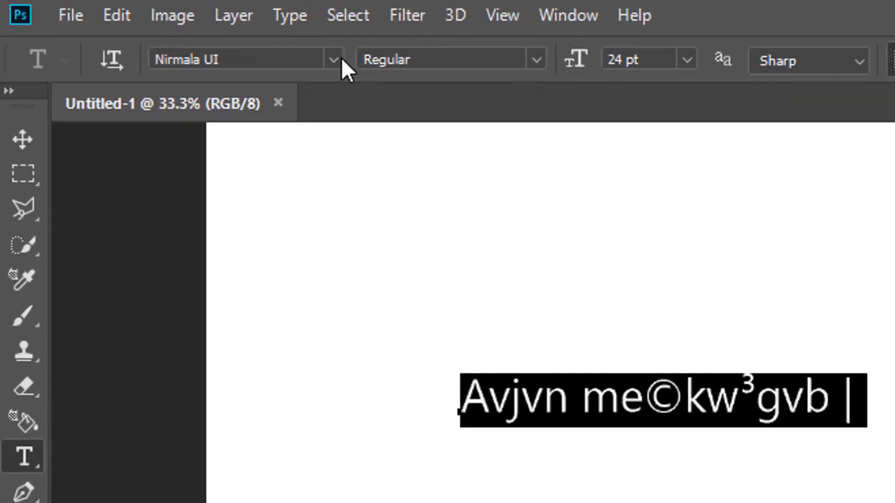
{"action": "left_click", "coordinate": [341, 58]}
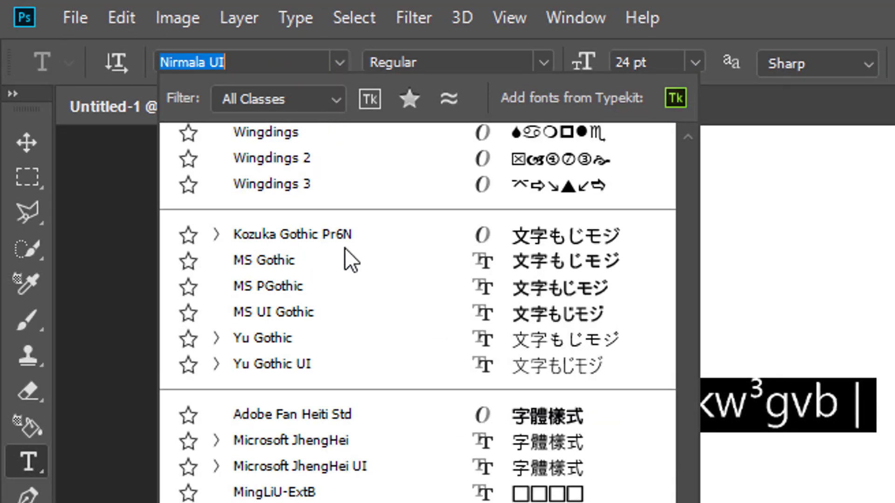
{"action": "scroll", "coordinate": [350, 262], "scroll_direction": "up", "scroll_amount": 1}
{"action": "scroll", "coordinate": [350, 252], "scroll_direction": "up", "scroll_amount": 2}
{"action": "scroll", "coordinate": [350, 240], "scroll_direction": "up", "scroll_amount": 3}
{"action": "scroll", "coordinate": [351, 240], "scroll_direction": "up", "scroll_amount": 2}
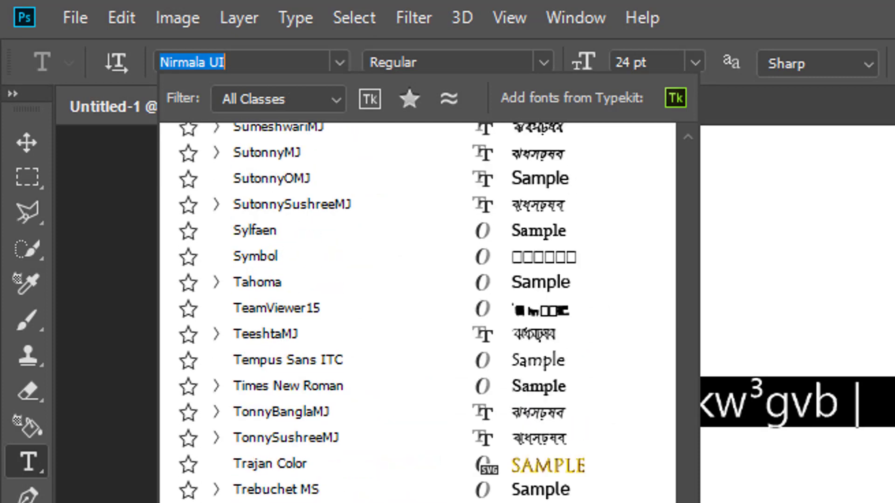
{"action": "scroll", "coordinate": [417, 313], "scroll_direction": "up", "scroll_amount": 1}
{"action": "scroll", "coordinate": [691, 124], "scroll_direction": "up", "scroll_amount": 3}
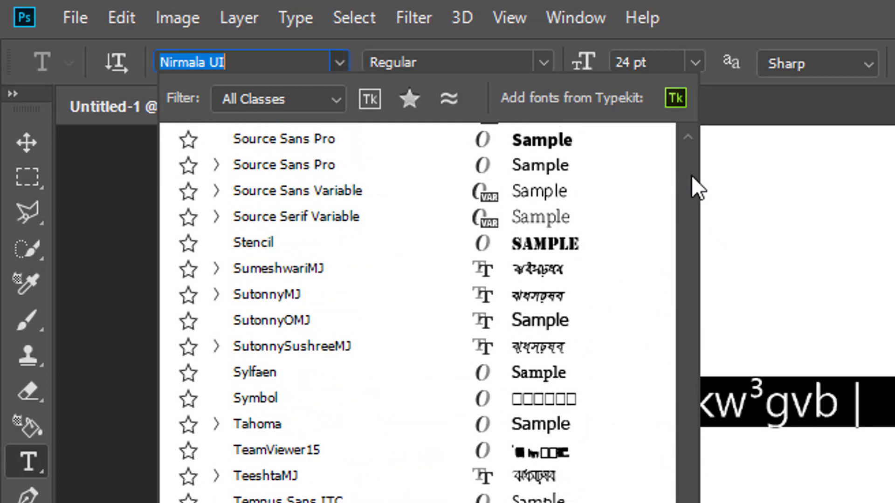
{"action": "scroll", "coordinate": [692, 176], "scroll_direction": "up", "scroll_amount": 15}
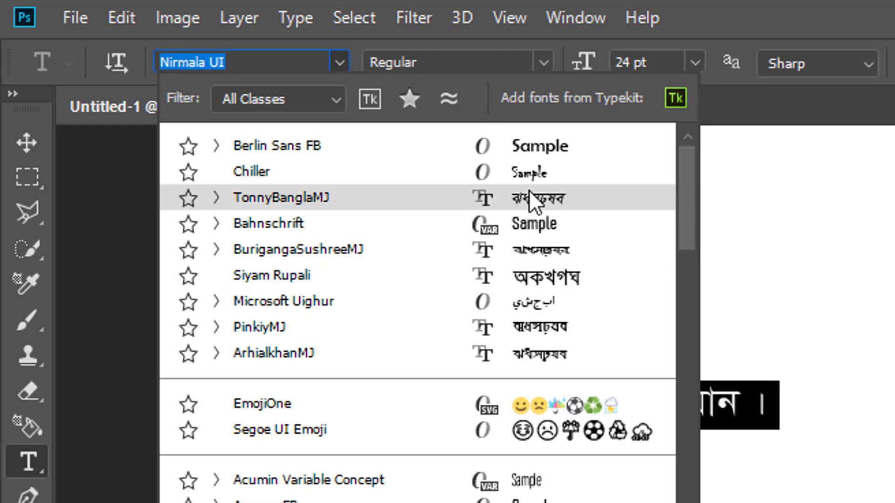
{"action": "left_click", "coordinate": [536, 323]}
{"action": "left_click", "coordinate": [540, 406]}
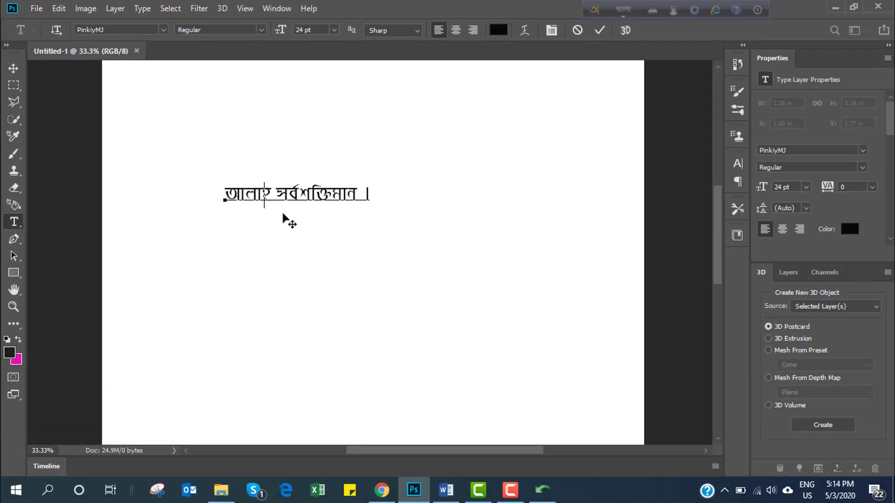
{"action": "left_click_drag", "start_coordinate": [290, 220], "coordinate": [469, 199]}
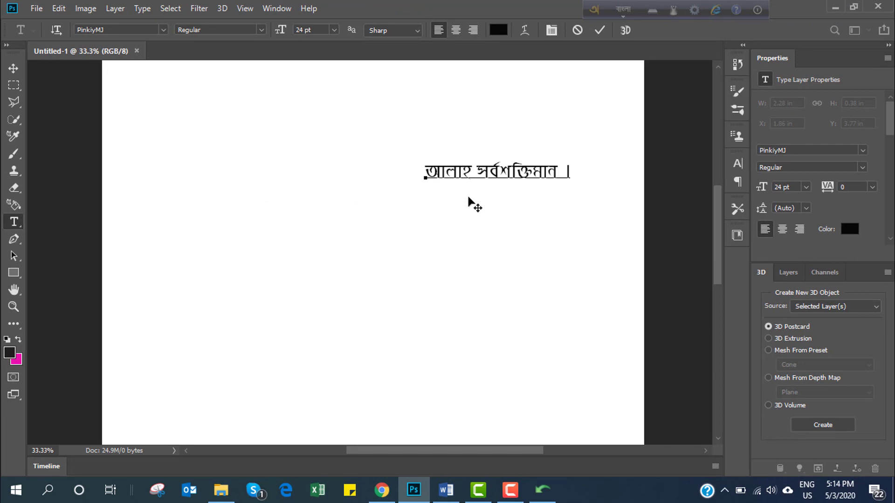
- Convert 'amar sonar bangla ami tomay valobasi.' to Bijoy in the converter and select the output
{"action": "left_click", "coordinate": [425, 313]}
{"action": "left_click", "coordinate": [694, 9]}
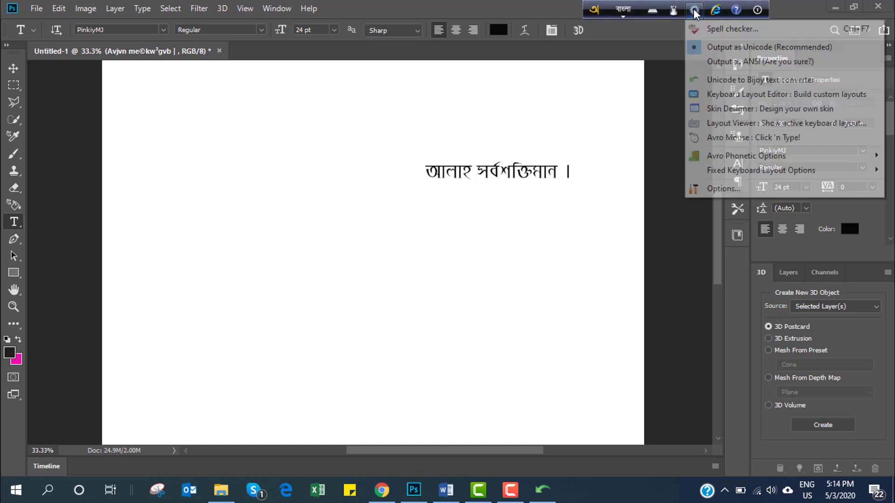
{"action": "left_click", "coordinate": [751, 80]}
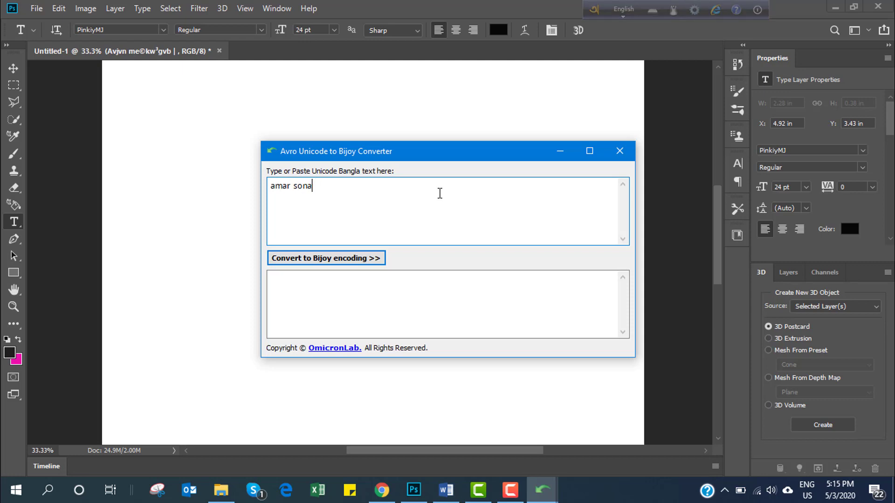
{"action": "key", "text": "BackSpace"}
{"action": "key", "text": "BackSpace"}
{"action": "key", "text": "BackSpace"}
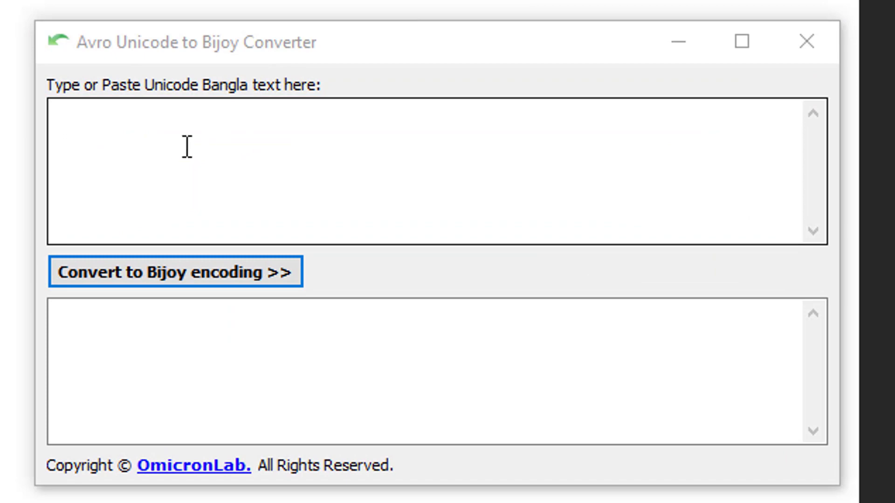
{"action": "left_click", "coordinate": [183, 146]}
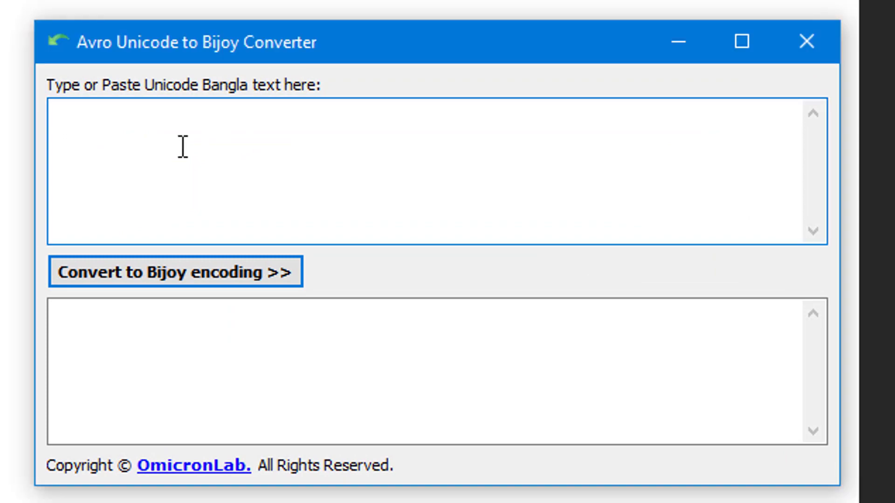
{"action": "type", "text": "amar "}
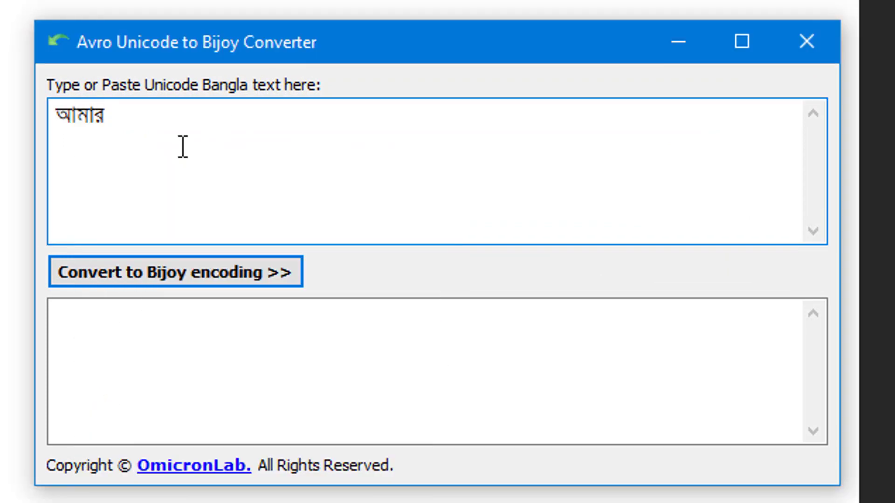
{"action": "type", "text": "sonar ba"}
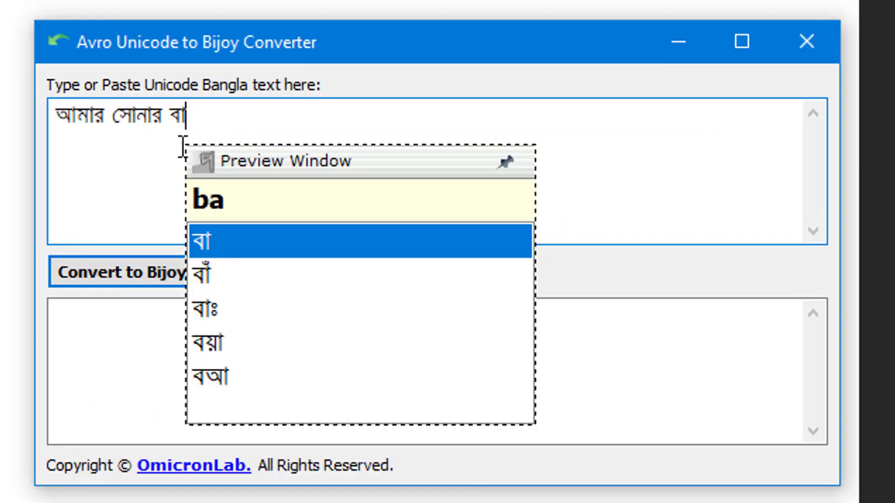
{"action": "type", "text": "ngla"}
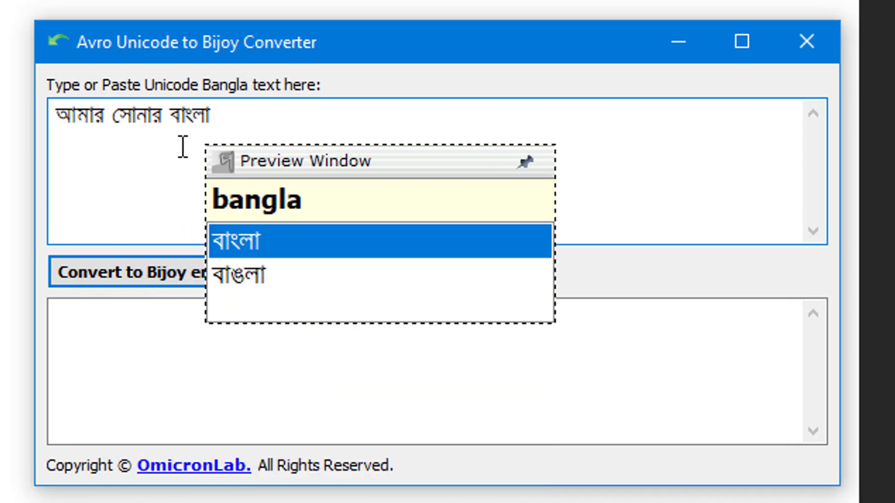
{"action": "type", "text": " ami "}
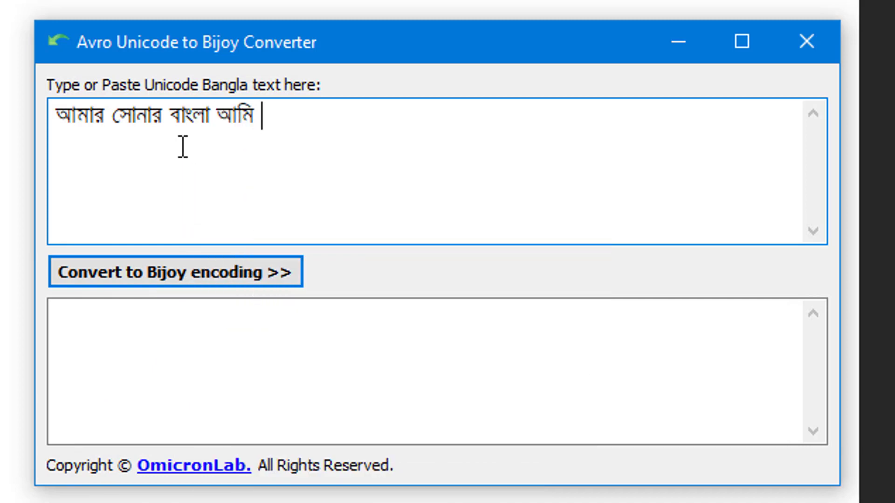
{"action": "type", "text": "tomay "}
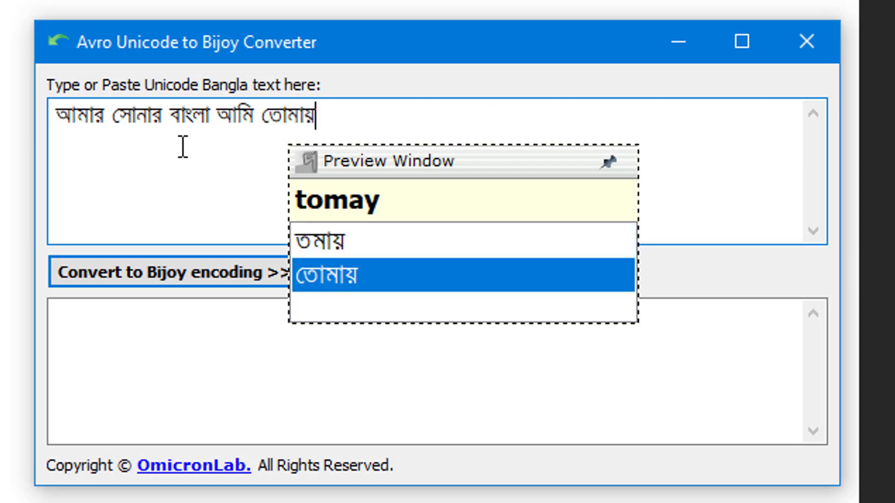
{"action": "type", "text": "valo"}
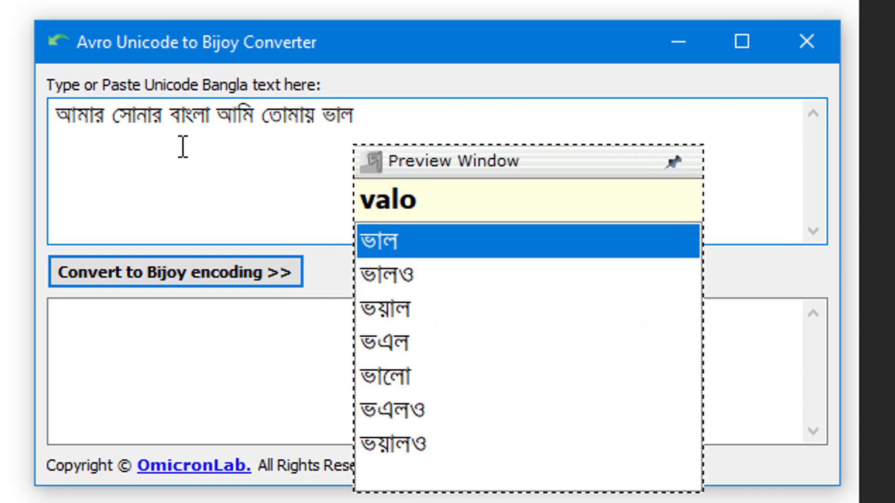
{"action": "type", "text": "basi"}
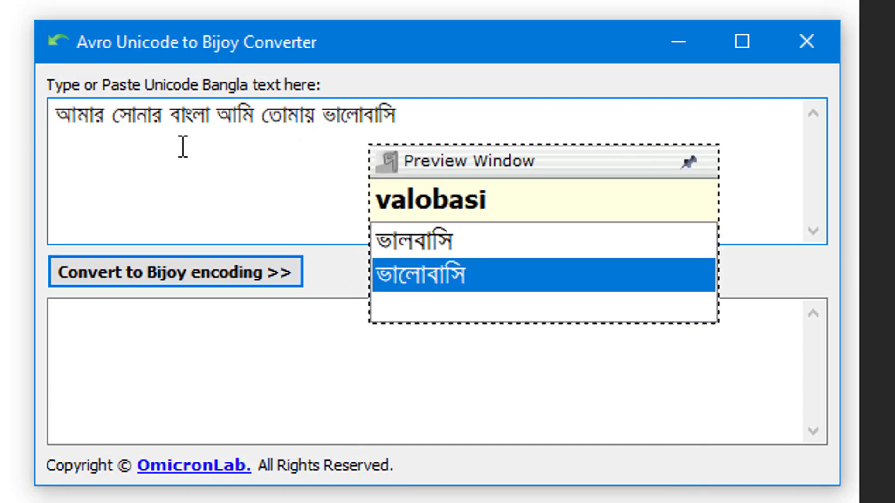
{"action": "type", "text": "."}
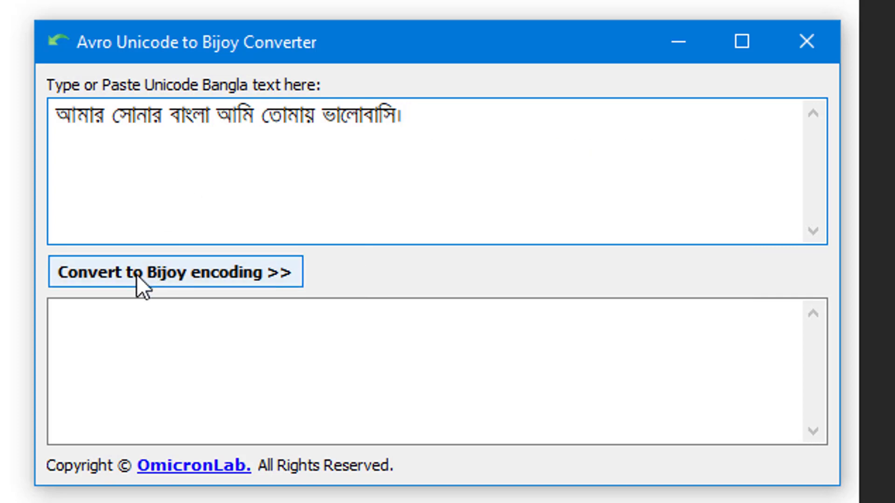
{"action": "left_click", "coordinate": [230, 275]}
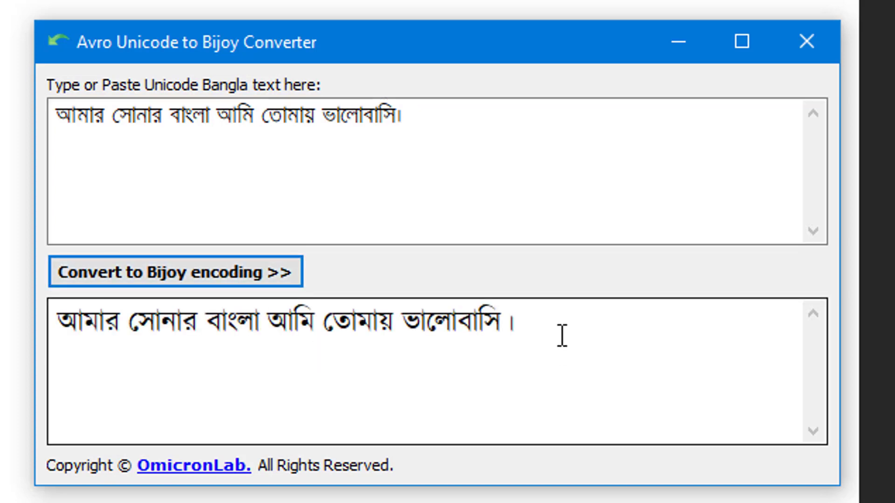
{"action": "left_click_drag", "start_coordinate": [562, 336], "coordinate": [58, 326]}
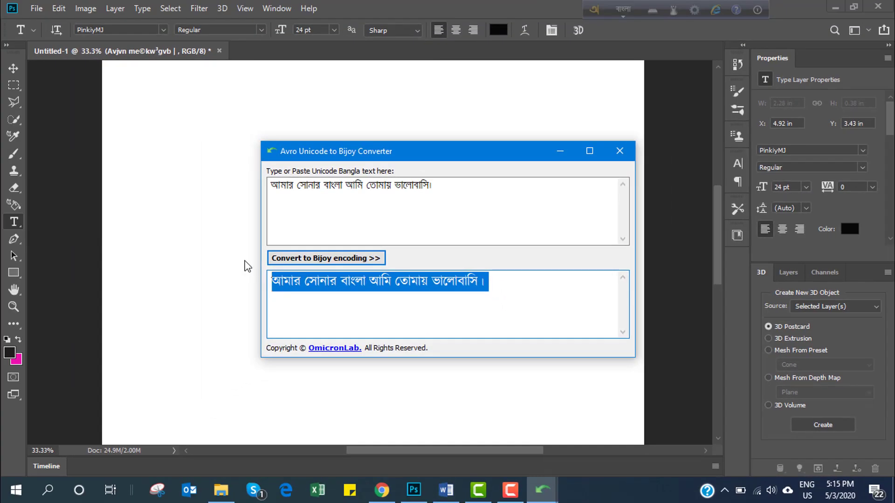
- Paste the converted Bijoy sentence as a new canvas text line and select it
{"action": "left_click", "coordinate": [225, 250]}
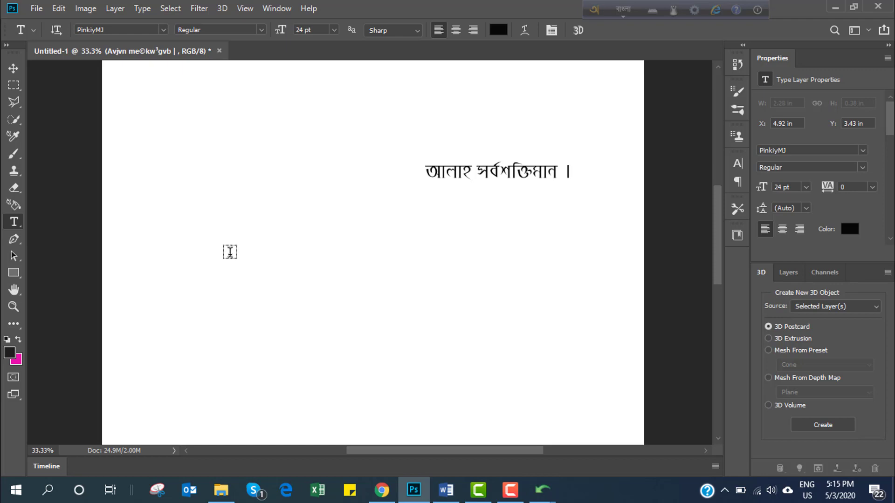
{"action": "left_click", "coordinate": [230, 252]}
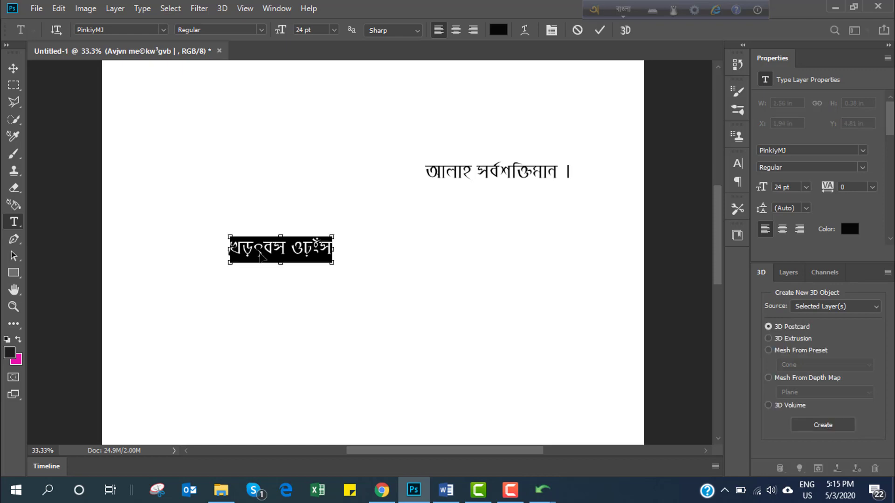
{"action": "key", "text": "ctrl+v"}
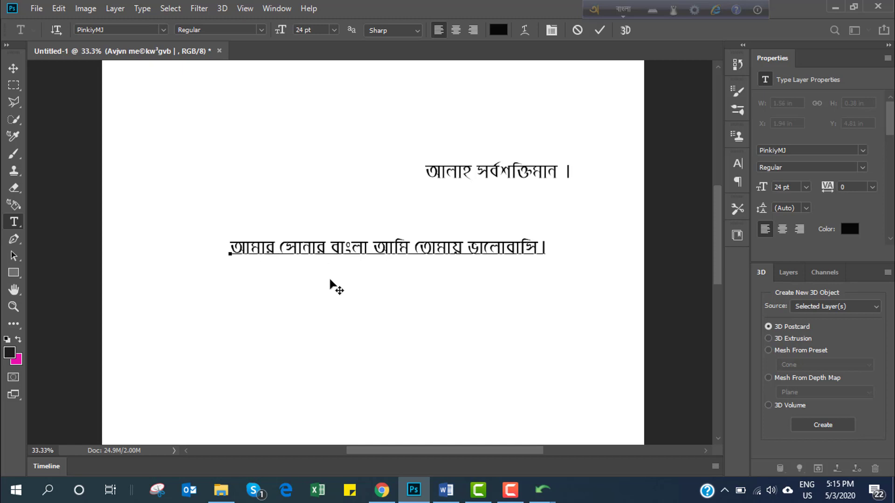
{"action": "left_click_drag", "start_coordinate": [550, 250], "coordinate": [124, 254]}
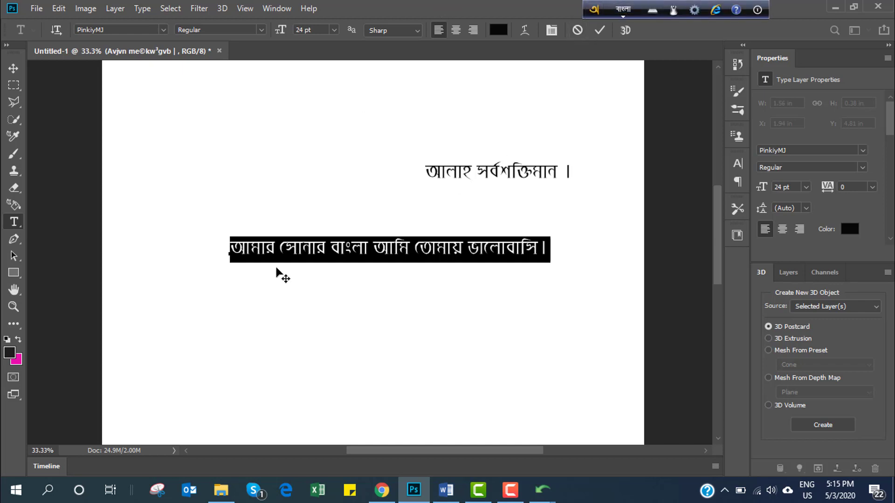
- Retype the selected line via Avro as 'amar sonar bangla amitomay valobasi', fixing the ending
{"action": "type", "text": "amar "}
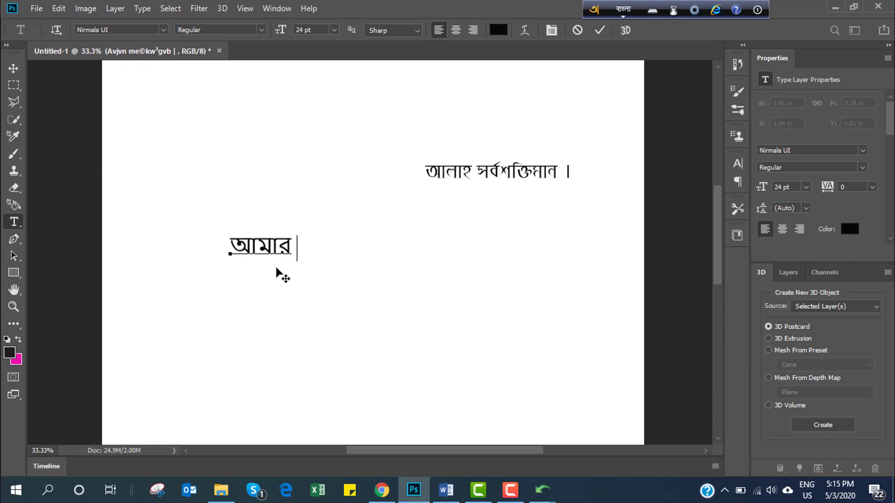
{"action": "type", "text": "sonar"}
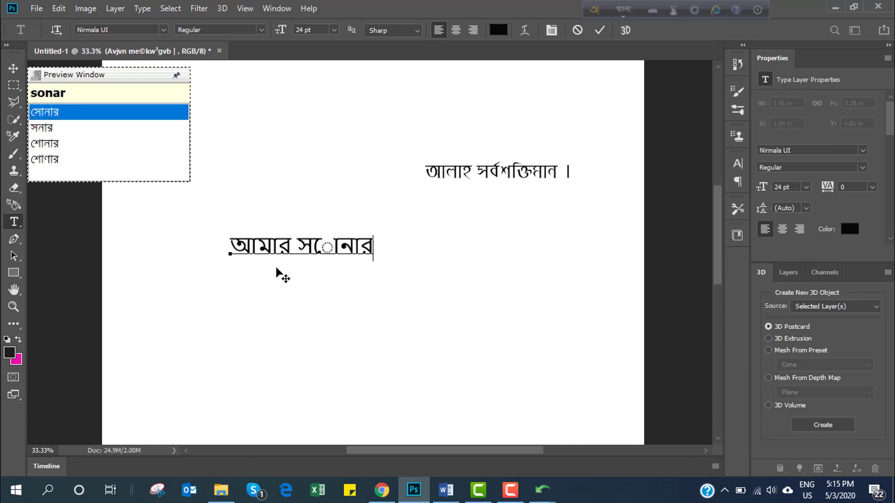
{"action": "type", "text": " bang"}
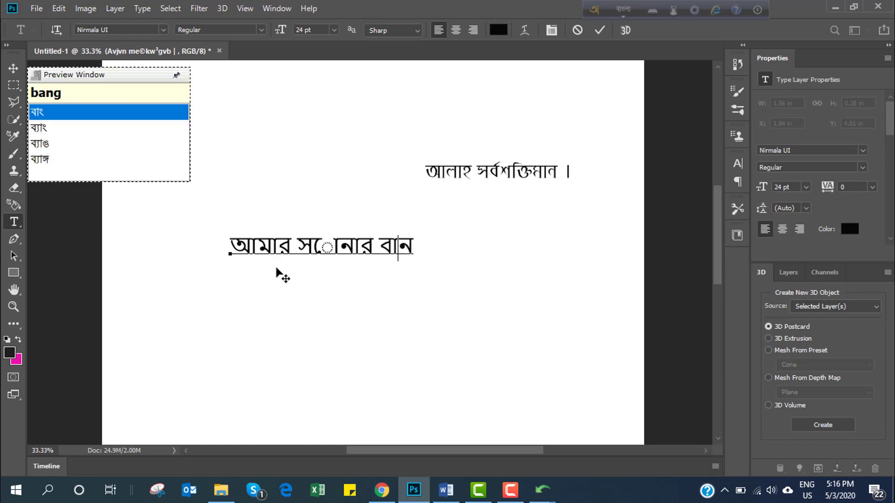
{"action": "type", "text": "la am"}
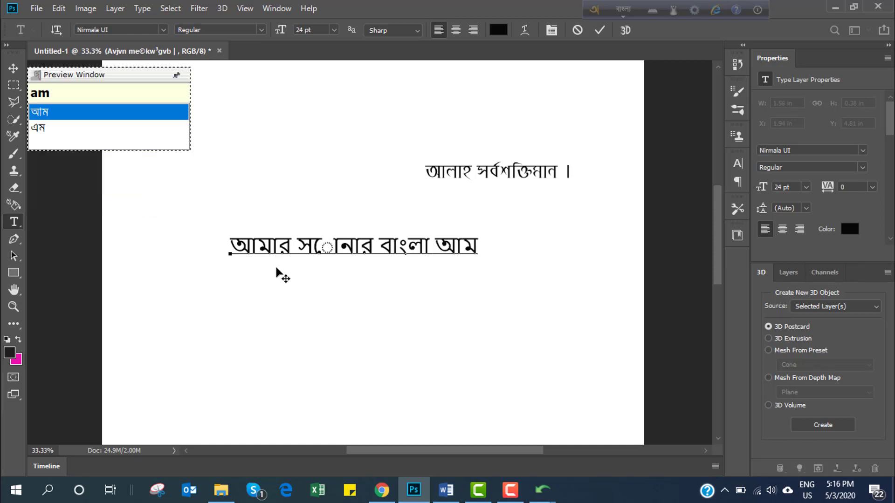
{"action": "type", "text": "ito"}
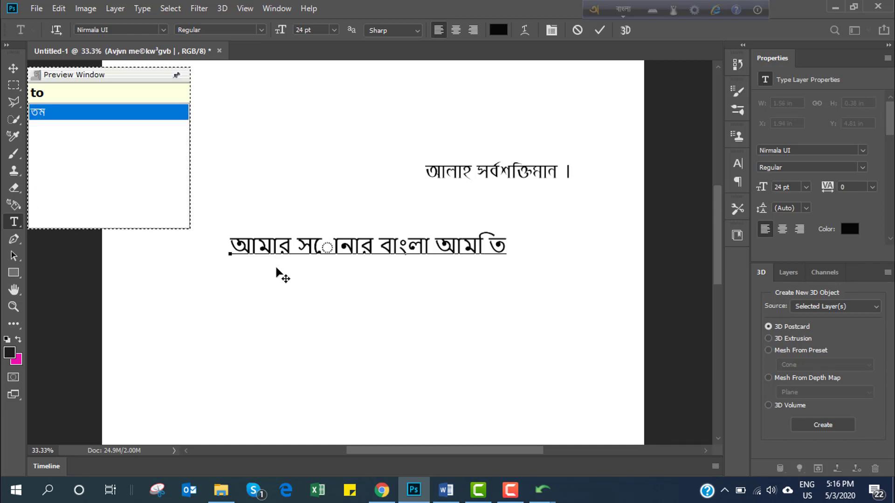
{"action": "type", "text": "may"}
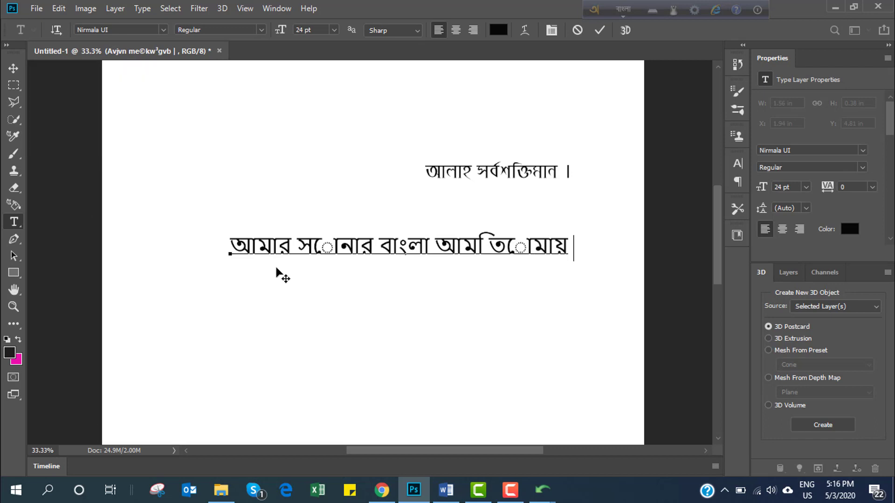
{"action": "type", "text": " valo"}
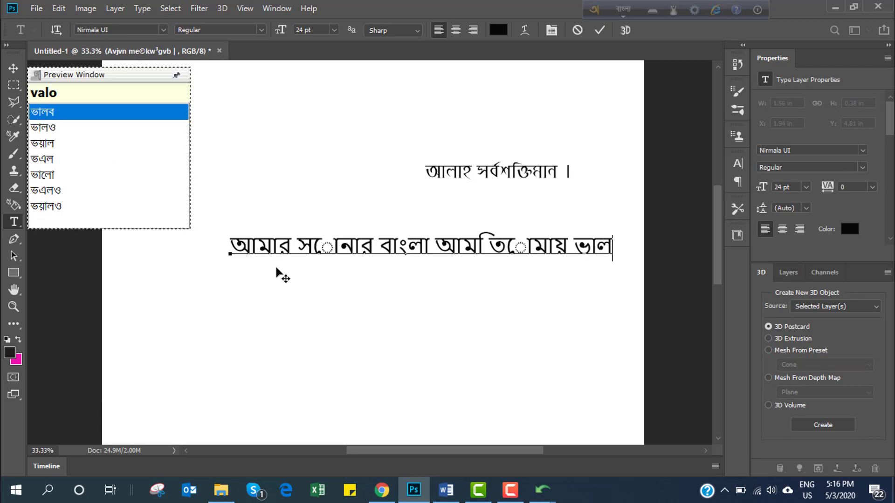
{"action": "type", "text": "bashi"}
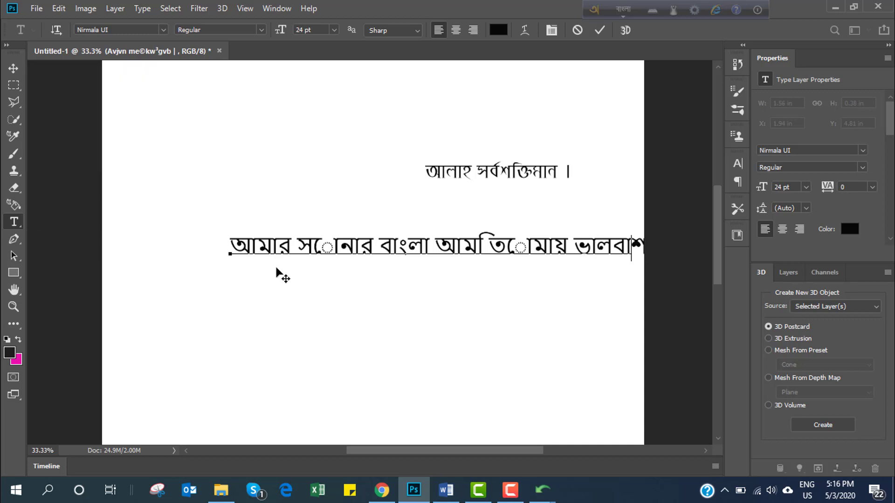
{"action": "key", "text": "BackSpace"}
{"action": "type", "text": "s"}
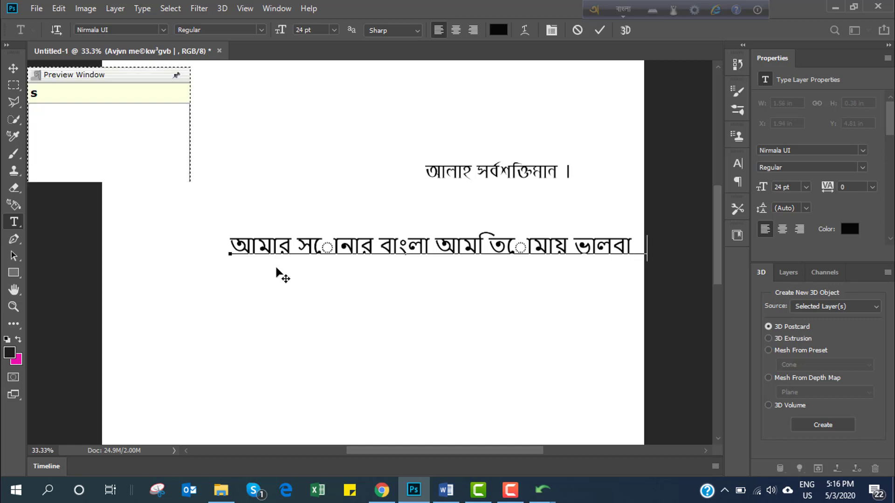
{"action": "type", "text": "i"}
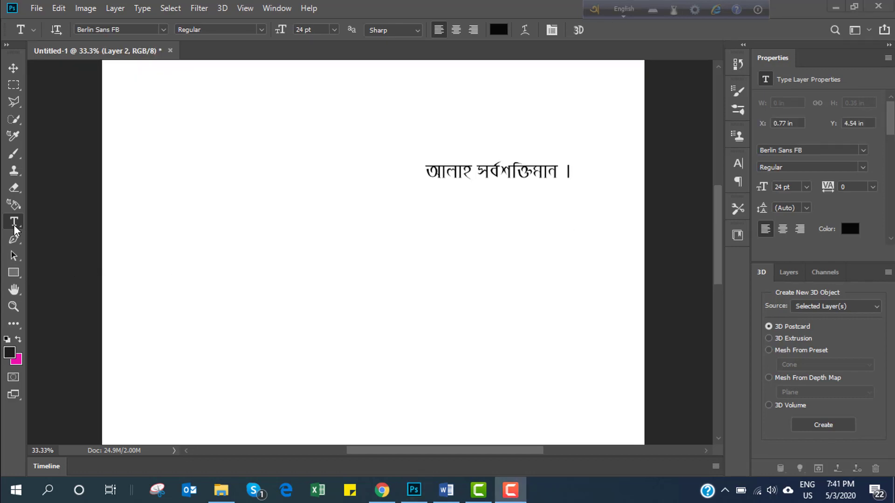
- Start a new text line and type আমার সোনার বাংলা with Avro in Bangla mode
{"action": "left_click", "coordinate": [250, 201]}
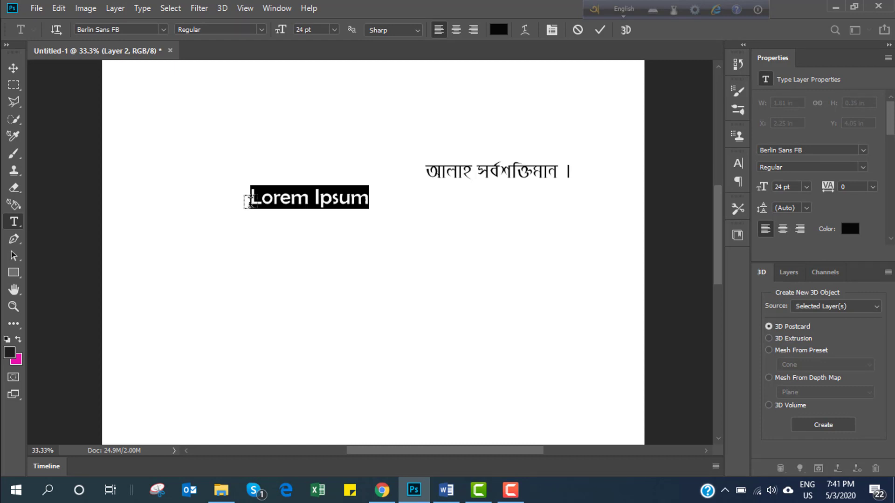
{"action": "type", "text": "Amar"}
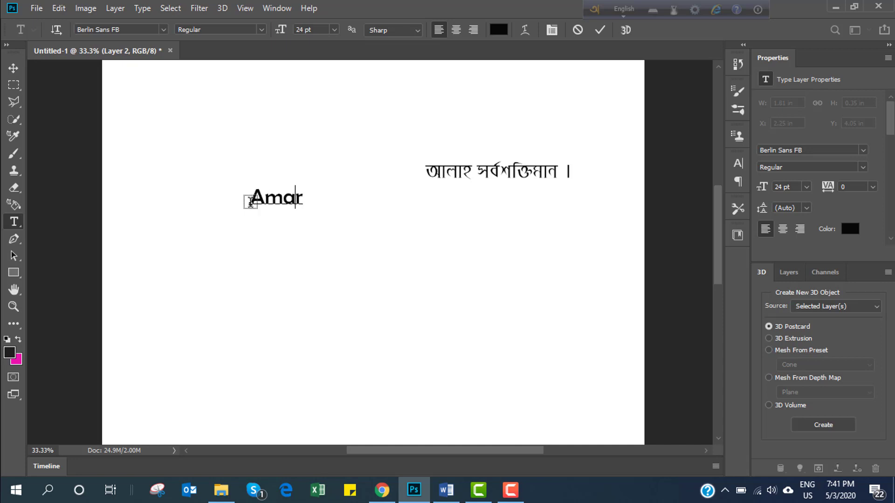
{"action": "key", "text": "BackSpace"}
{"action": "key", "text": "BackSpace"}
{"action": "key", "text": "BackSpace"}
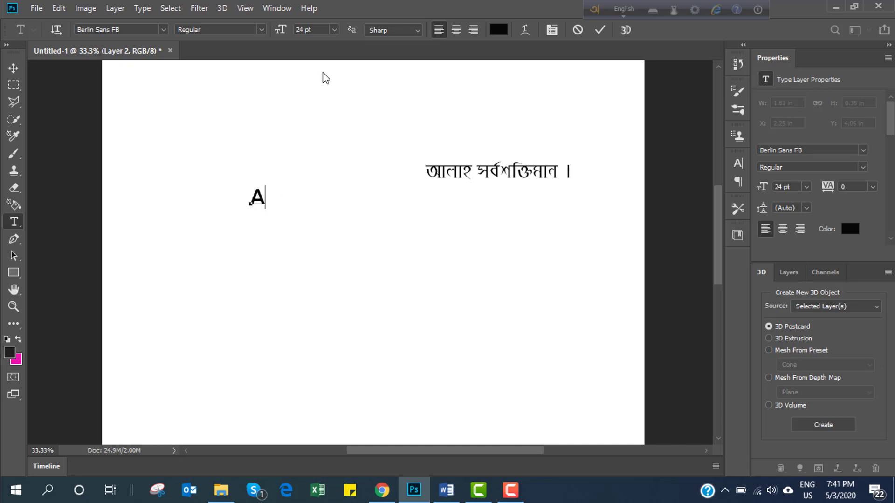
{"action": "key", "text": "BackSpace"}
{"action": "left_click", "coordinate": [623, 8]}
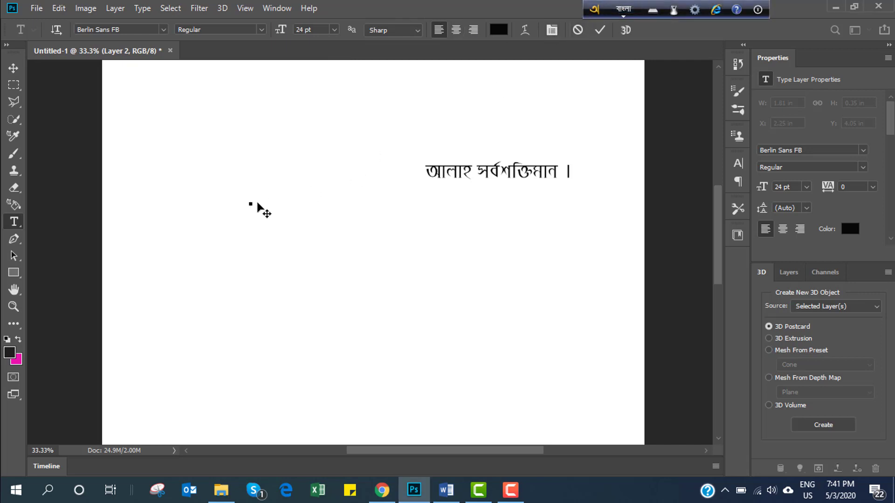
{"action": "type", "text": "Amar"}
{"action": "type", "text": "s"}
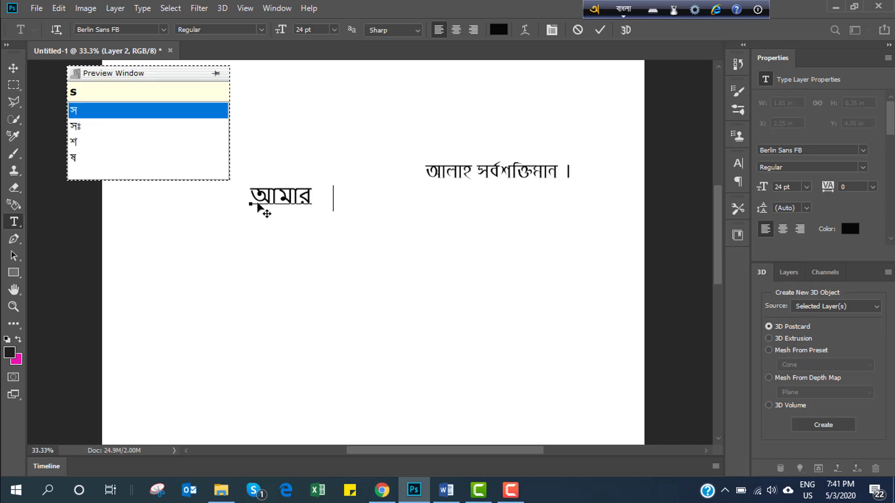
{"action": "type", "text": "onar"}
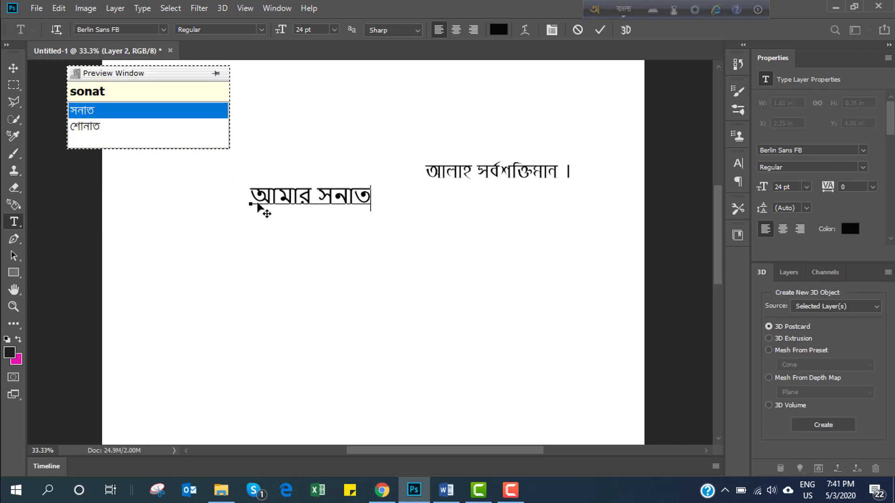
{"action": "key", "text": "space"}
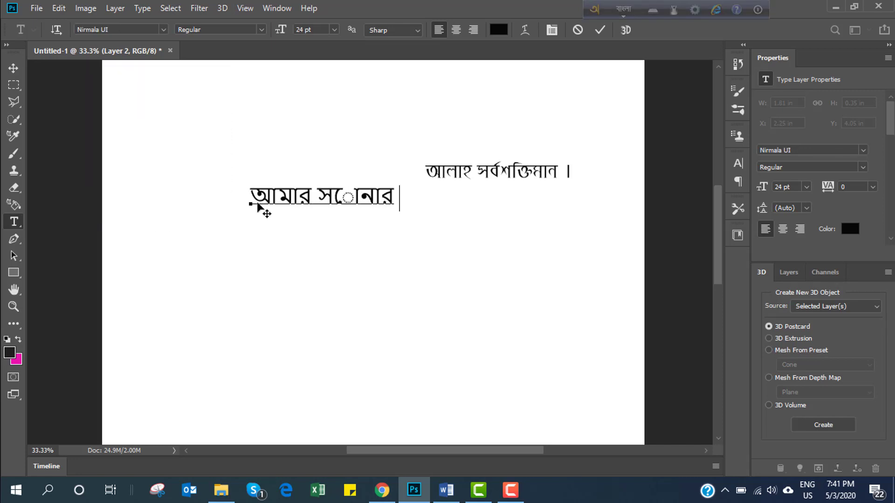
{"action": "type", "text": "ban"}
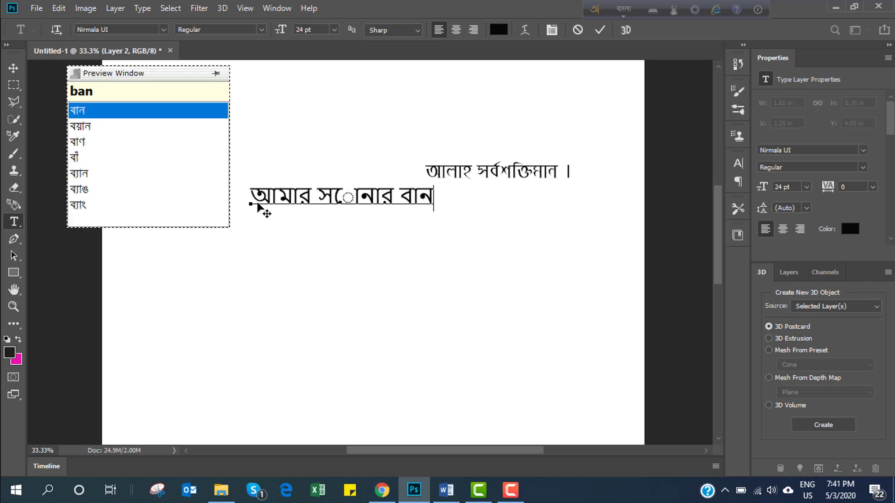
{"action": "type", "text": "gla"}
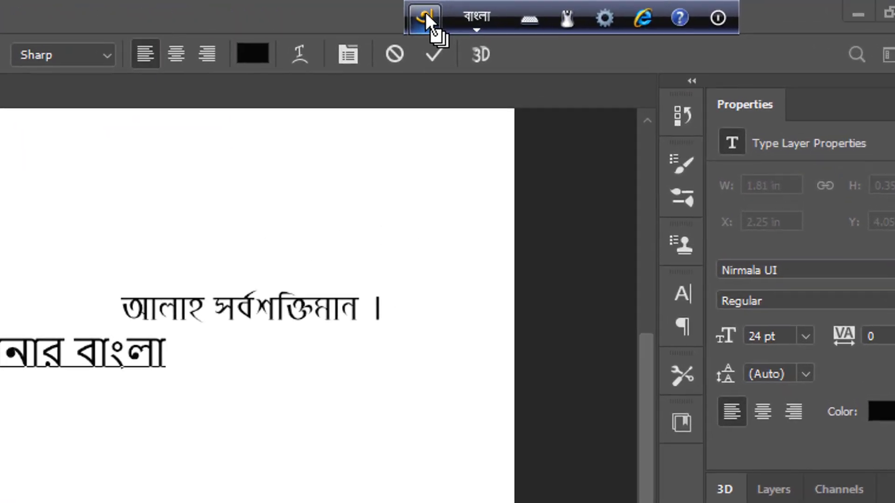
- Change Avro Keyboard's global output from Unicode to ANSI, accepting the ANSI warning
{"action": "left_click", "coordinate": [585, 9]}
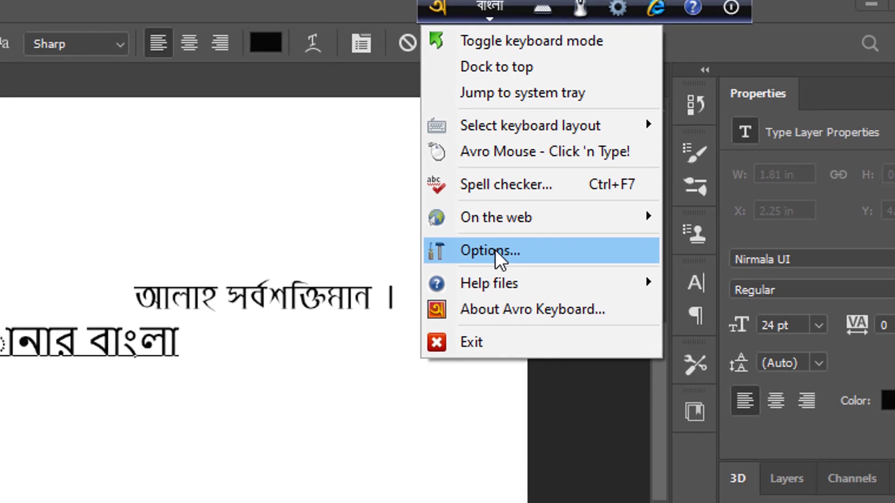
{"action": "left_click", "coordinate": [495, 254]}
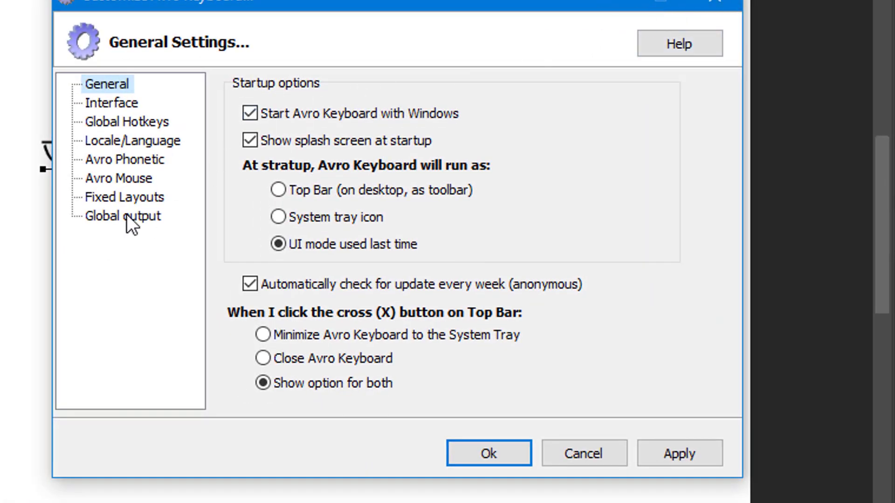
{"action": "left_click", "coordinate": [125, 216]}
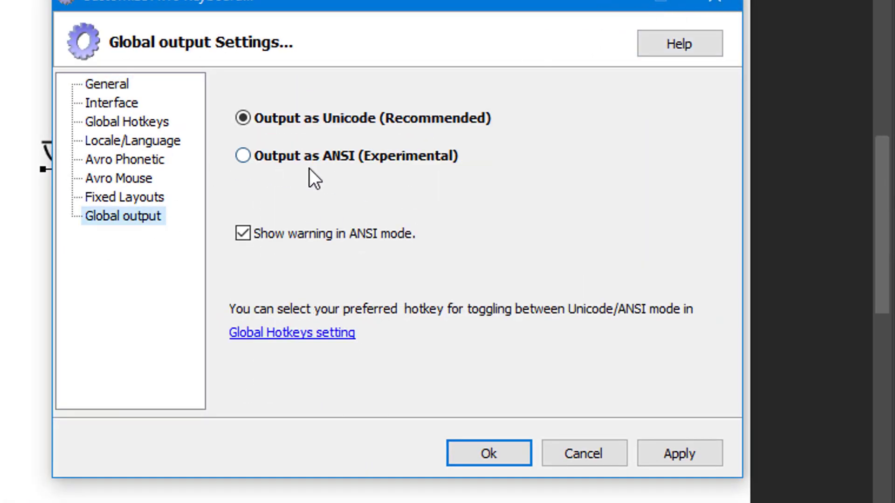
{"action": "left_click", "coordinate": [264, 152]}
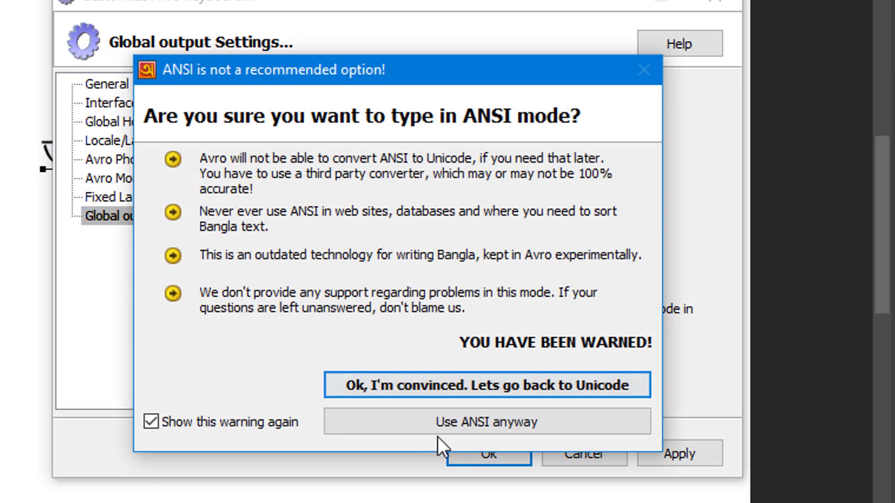
{"action": "left_click", "coordinate": [530, 426]}
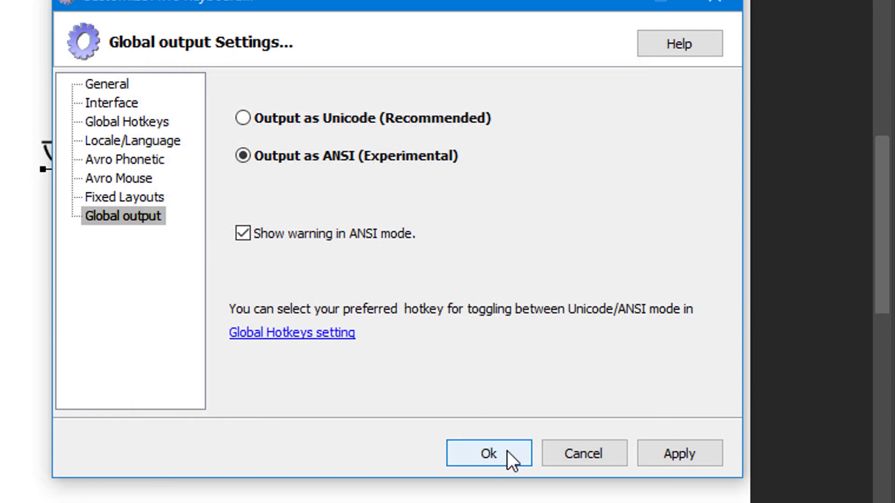
{"action": "left_click", "coordinate": [496, 450]}
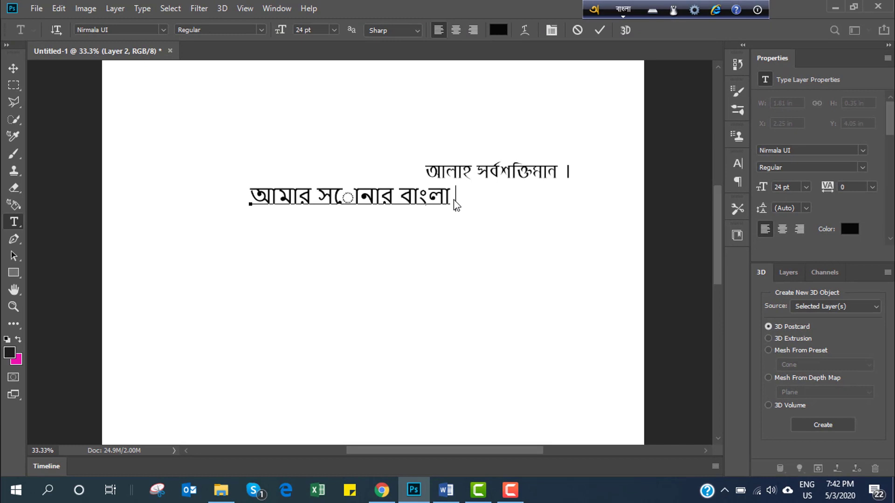
- Delete the badly rendered second line and the garbled 'Avgvisonar' text
{"action": "key", "text": "Left"}
{"action": "key", "text": "Left"}
{"action": "key", "text": "Left"}
{"action": "key", "text": "Left"}
{"action": "key", "text": "Left"}
{"action": "key", "text": "Left"}
{"action": "key", "text": "Left"}
{"action": "key", "text": "Left"}
{"action": "key", "text": "Left"}
{"action": "key", "text": "Left"}
{"action": "key", "text": "Left"}
{"action": "key", "text": "Left"}
{"action": "key", "text": "Left"}
{"action": "key", "text": "ctrl+a"}
{"action": "key", "text": "Delete"}
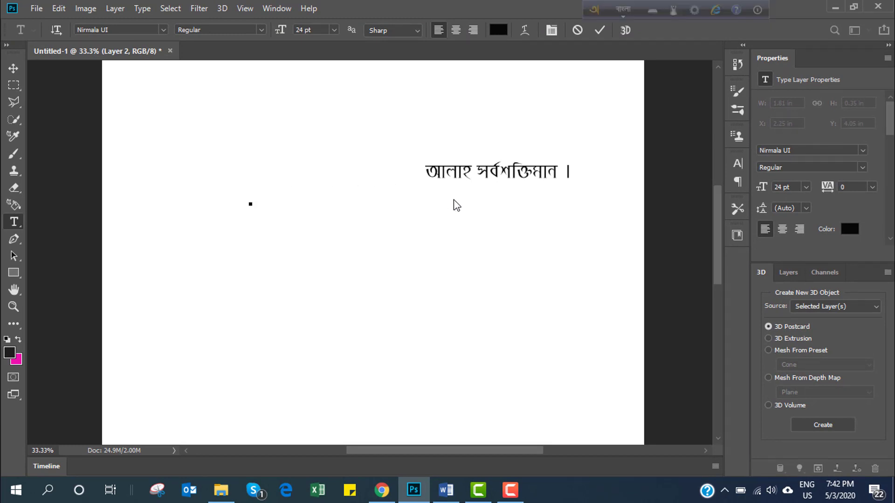
{"action": "type", "text": "Avgv"}
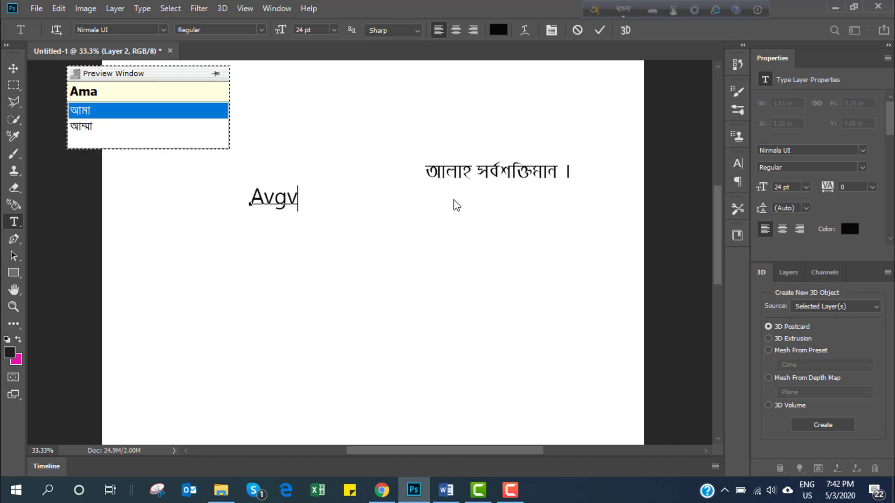
{"action": "type", "text": "i"}
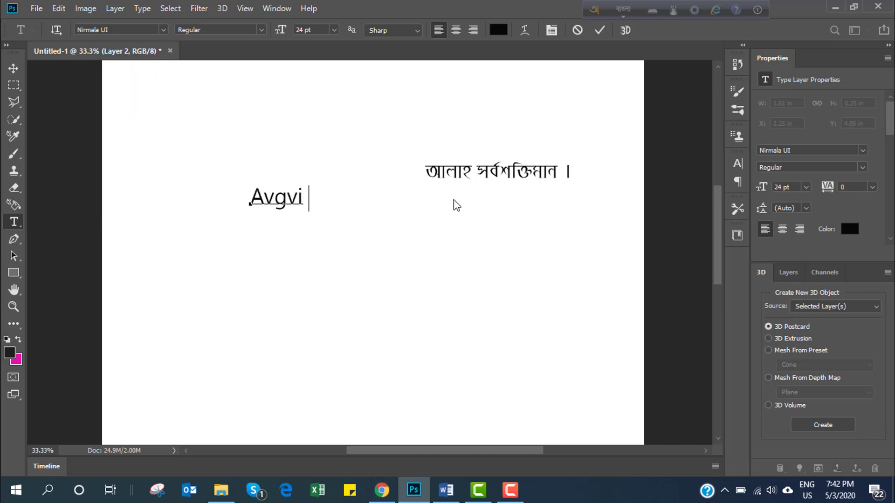
{"action": "type", "text": "sonar"}
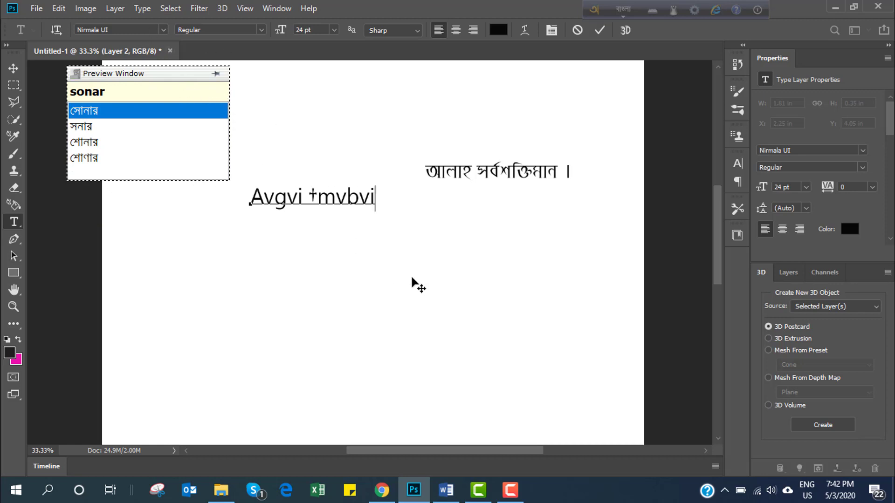
{"action": "key", "text": "BackSpace"}
{"action": "key", "text": "BackSpace"}
{"action": "key", "text": "Left"}
{"action": "key", "text": "Left"}
{"action": "key", "text": "Left"}
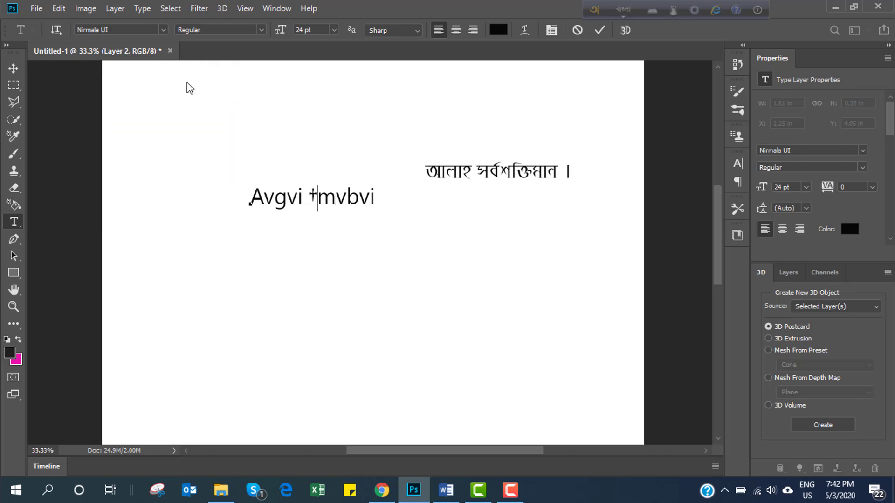
{"action": "key", "text": "Left"}
{"action": "key", "text": "Left"}
{"action": "key", "text": "Left"}
{"action": "key", "text": "Left"}
{"action": "key", "text": "Left"}
- Set the text font family to Siyam Rupali ANSI
{"action": "left_click", "coordinate": [152, 39]}
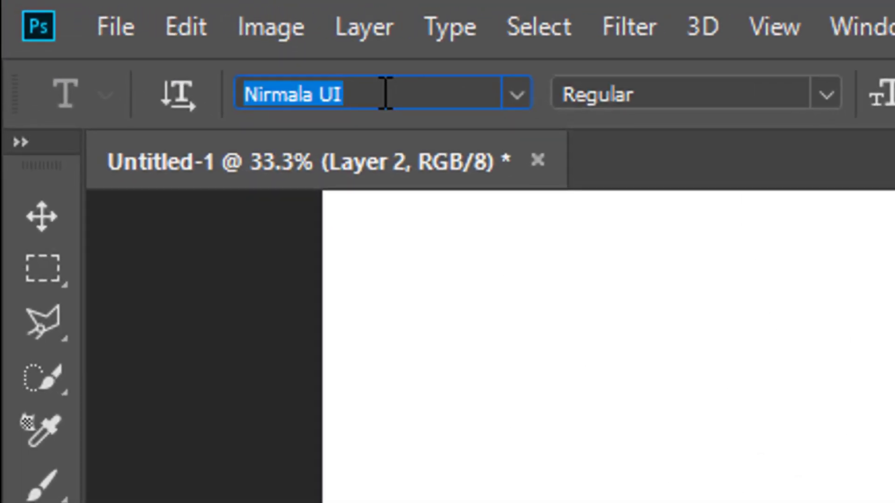
{"action": "type", "text": "siy"}
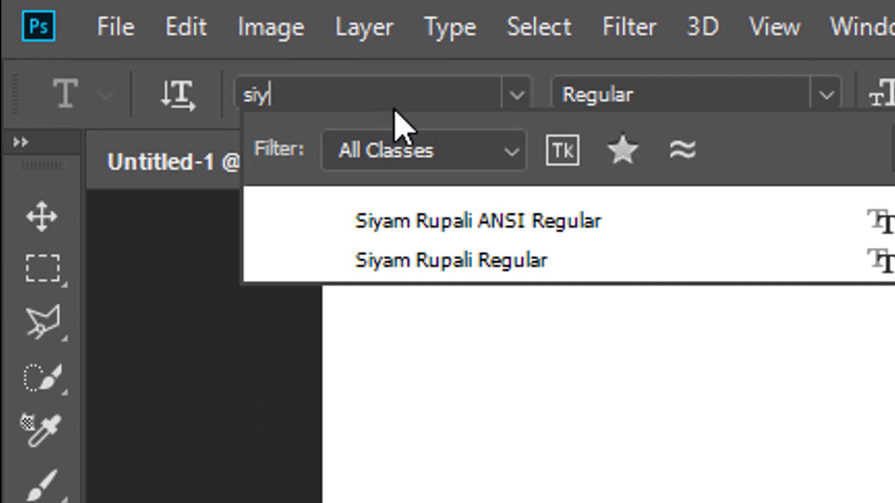
{"action": "left_click", "coordinate": [454, 223]}
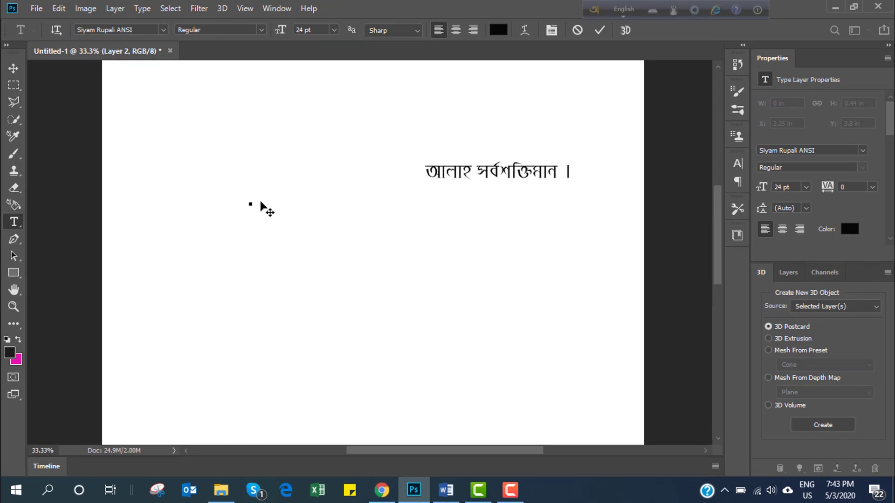
- In Avro Bangla mode, type 'amar sonarbangla', a blank line, then 'ba za khushi tai!!!!'
{"action": "left_click", "coordinate": [622, 9]}
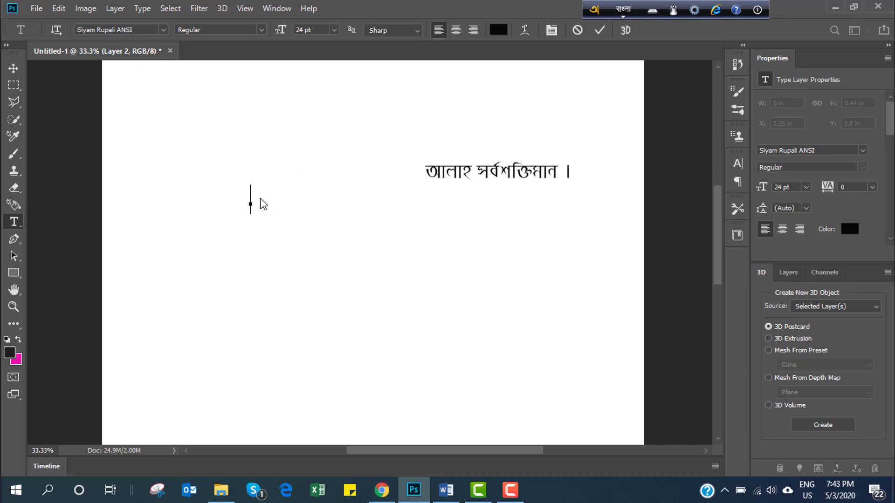
{"action": "type", "text": "amar "}
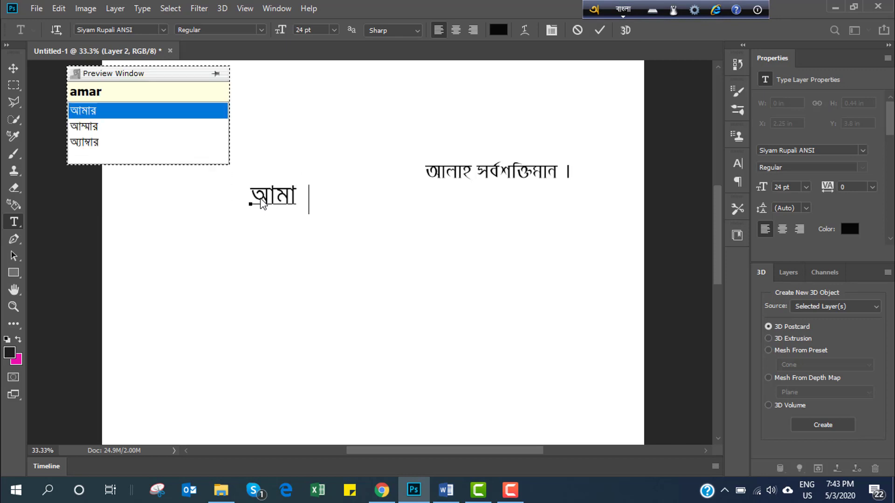
{"action": "type", "text": "so"}
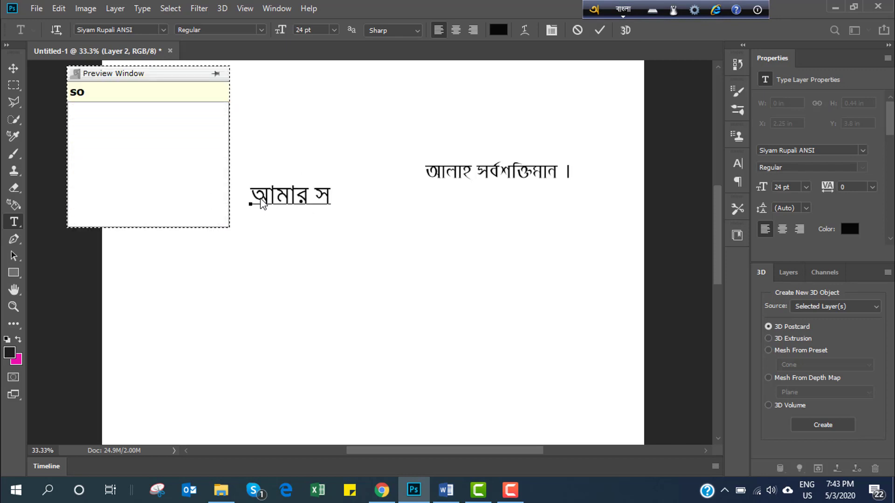
{"action": "type", "text": "nar"}
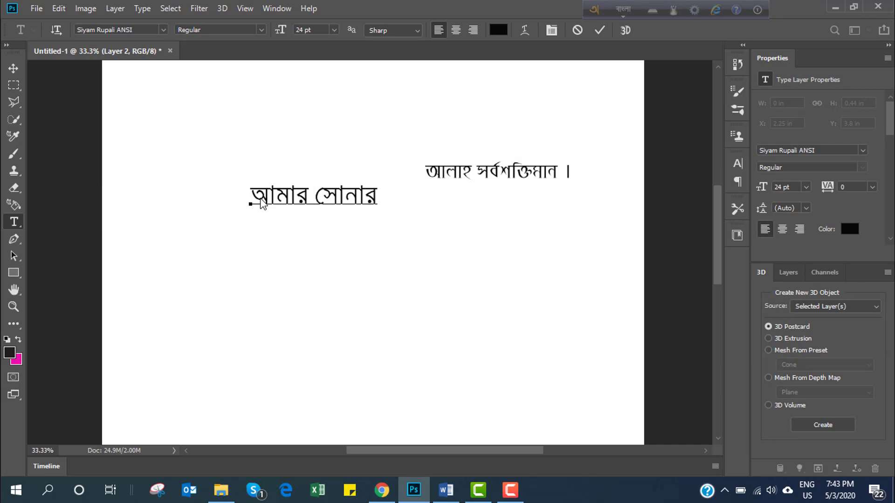
{"action": "type", "text": "bang"}
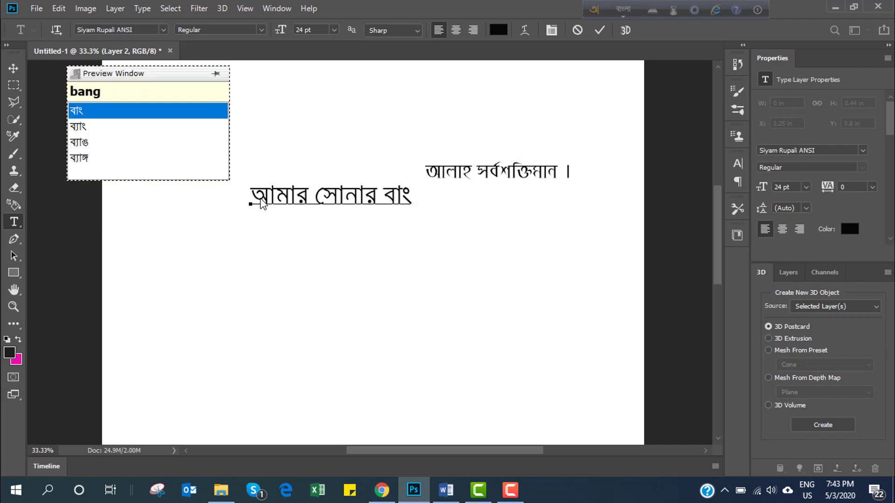
{"action": "type", "text": "la"}
{"action": "key", "text": "Return"}
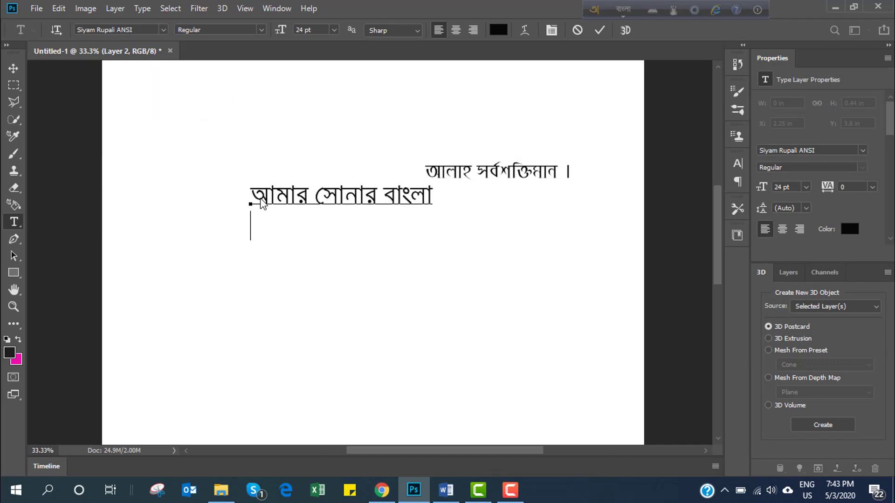
{"action": "key", "text": "Return"}
{"action": "type", "text": "ba"}
{"action": "type", "text": " za"}
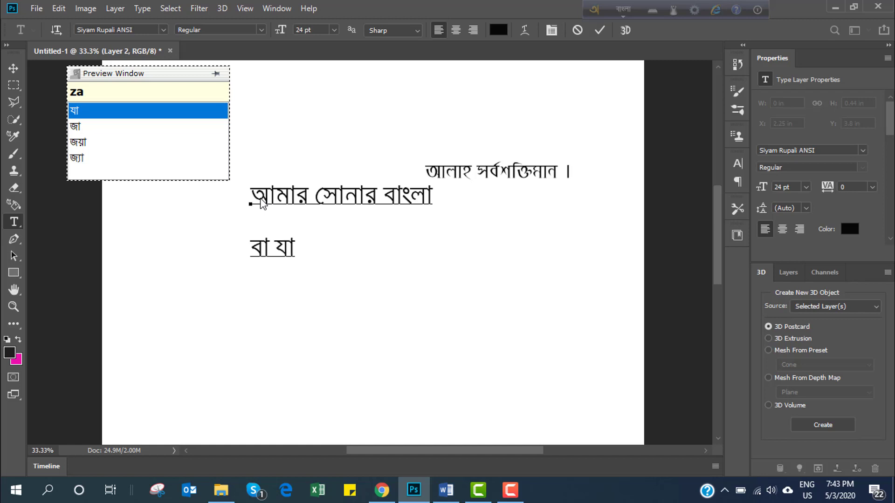
{"action": "type", "text": " k"}
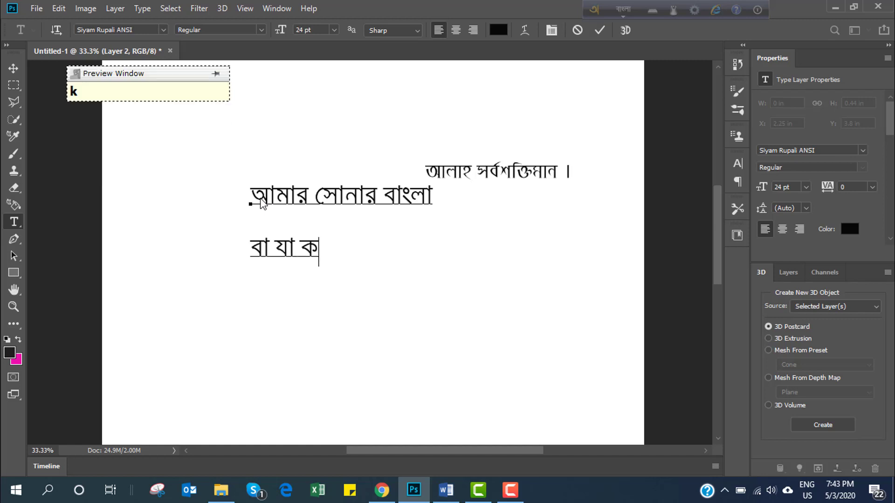
{"action": "type", "text": "hushi"}
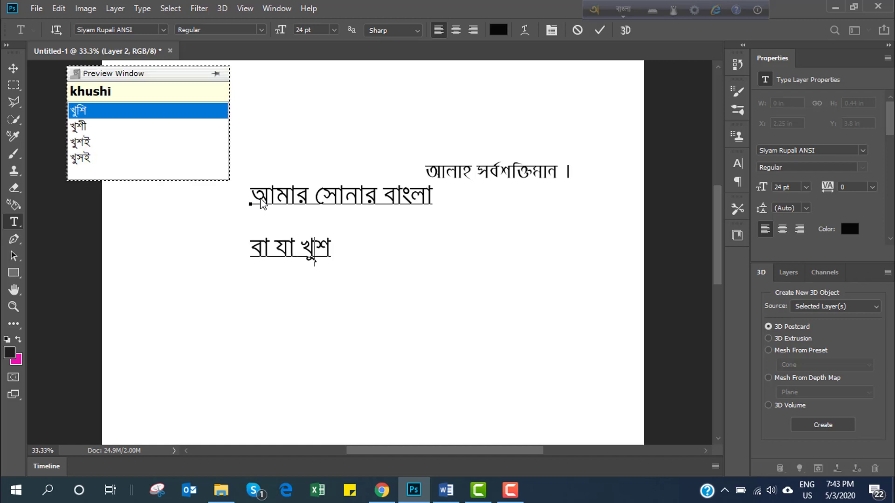
{"action": "type", "text": " t"}
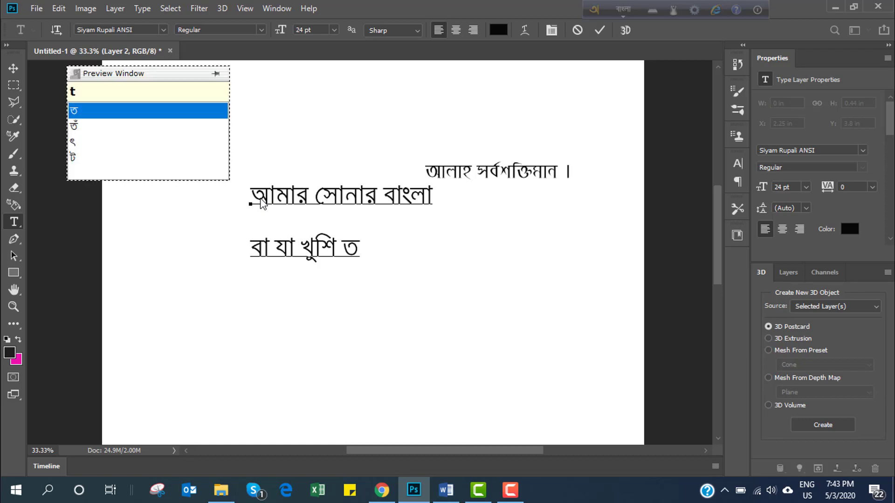
{"action": "type", "text": "ai"}
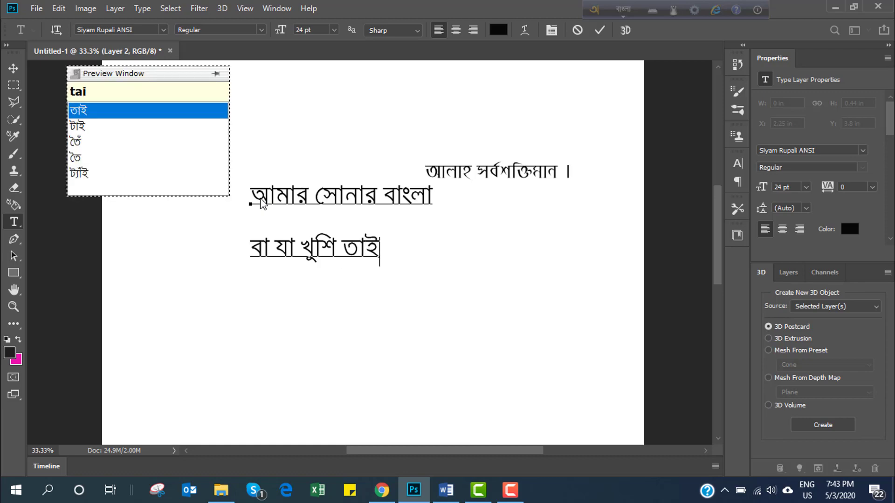
{"action": "type", "text": "!!!"}
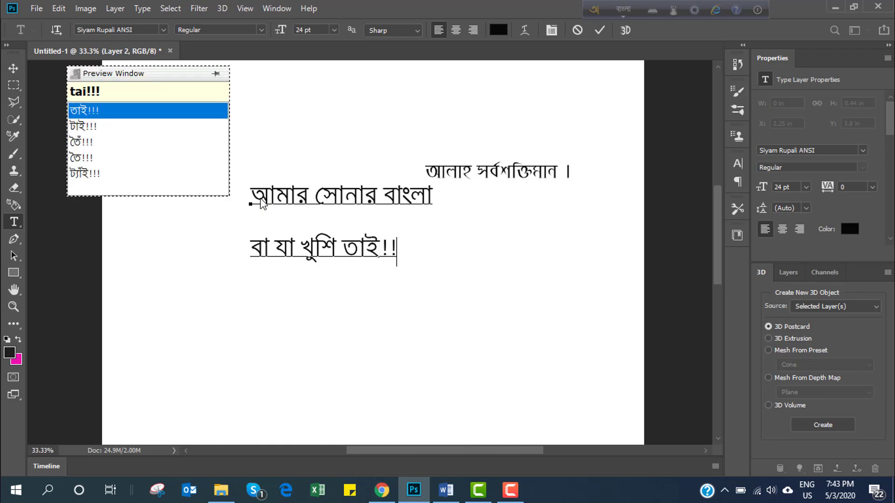
{"action": "type", "text": "!"}
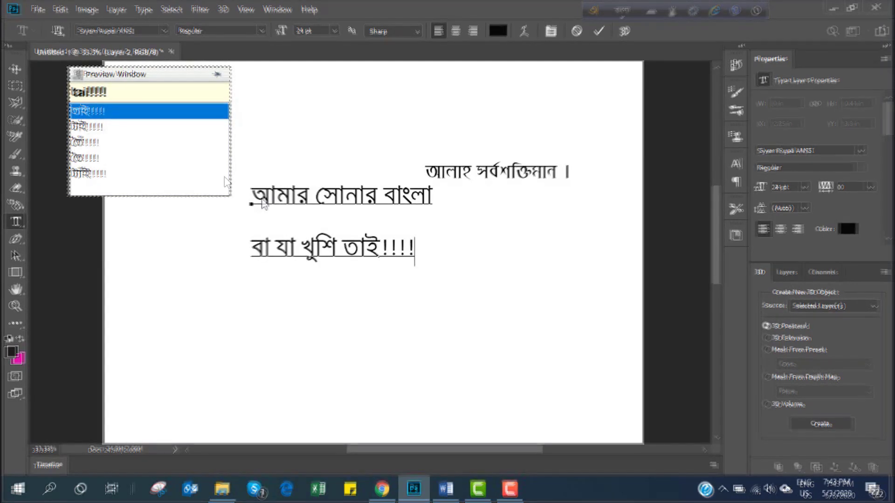